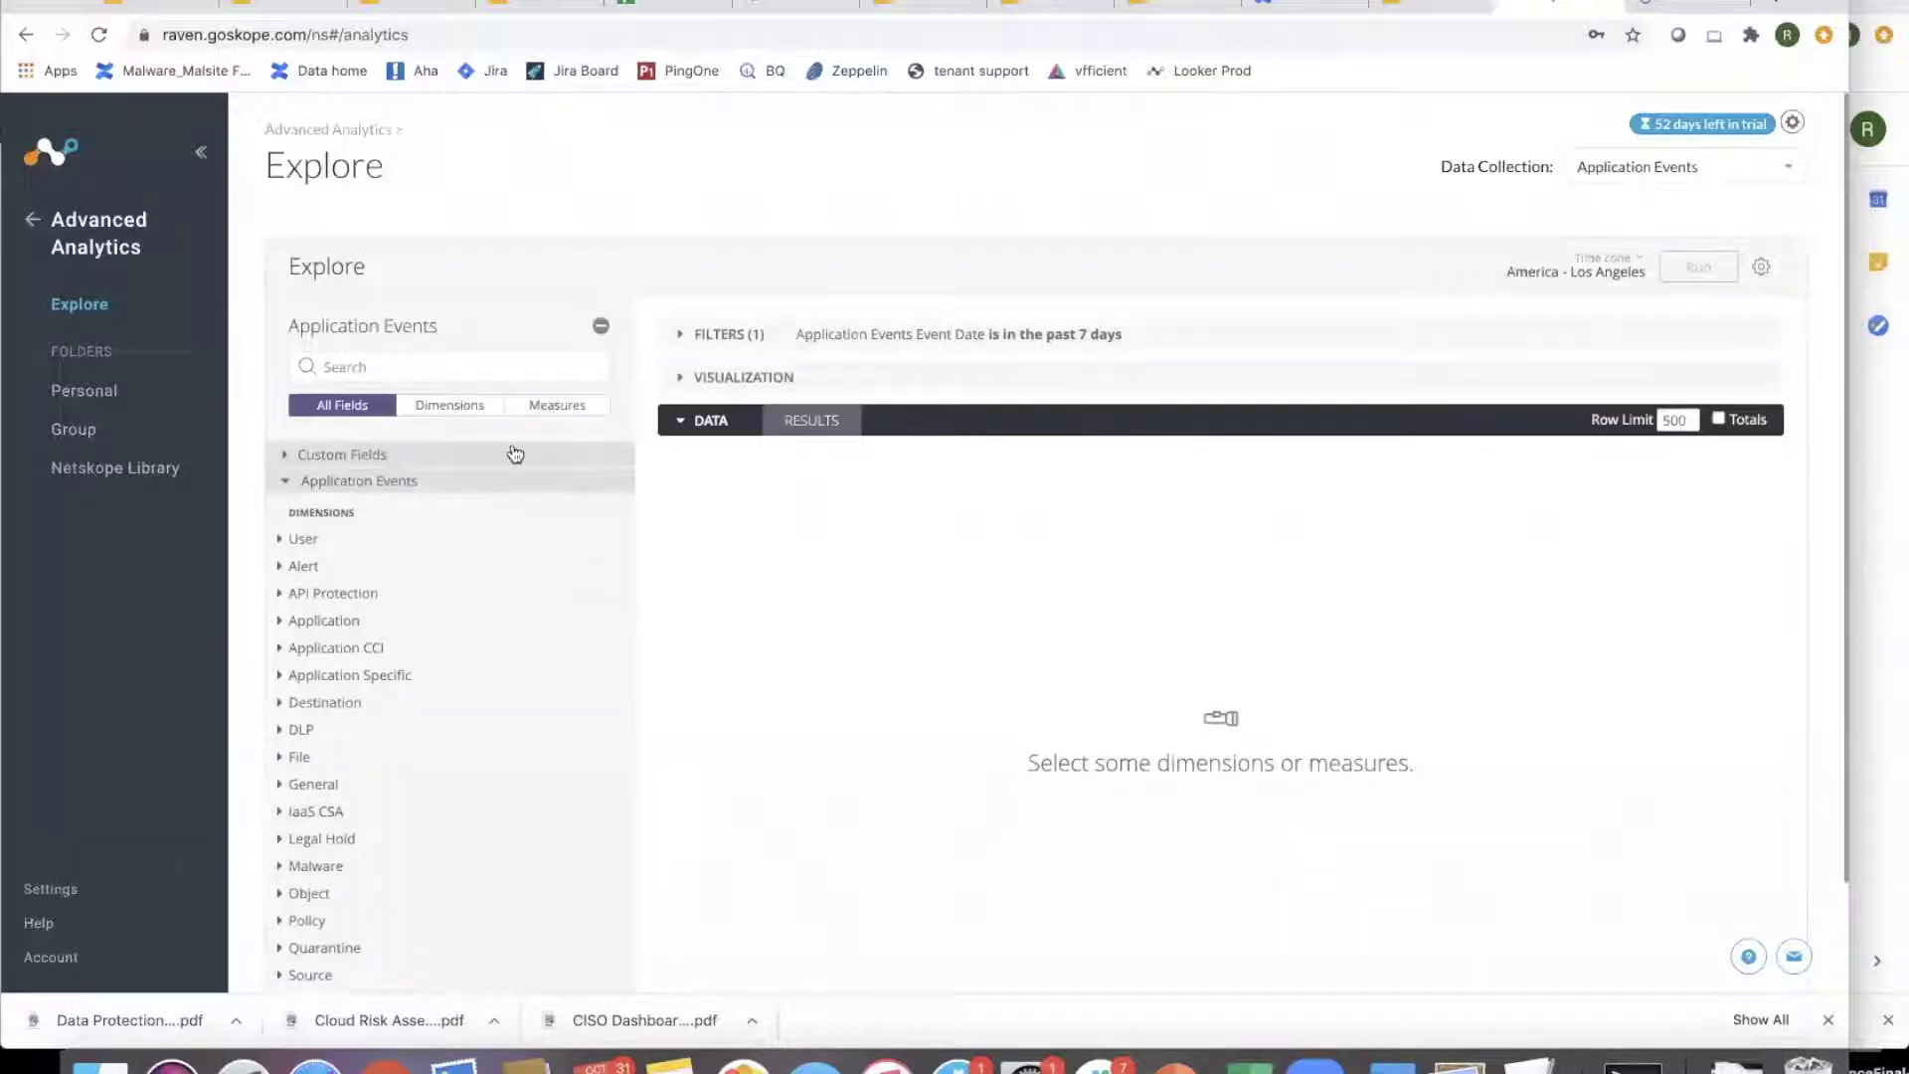
- Create a custom dimension named File Type from the pasted coalesce formula classifying objects as ppt, doc, xls or Others
{"action": "left_click", "coordinate": [519, 456]}
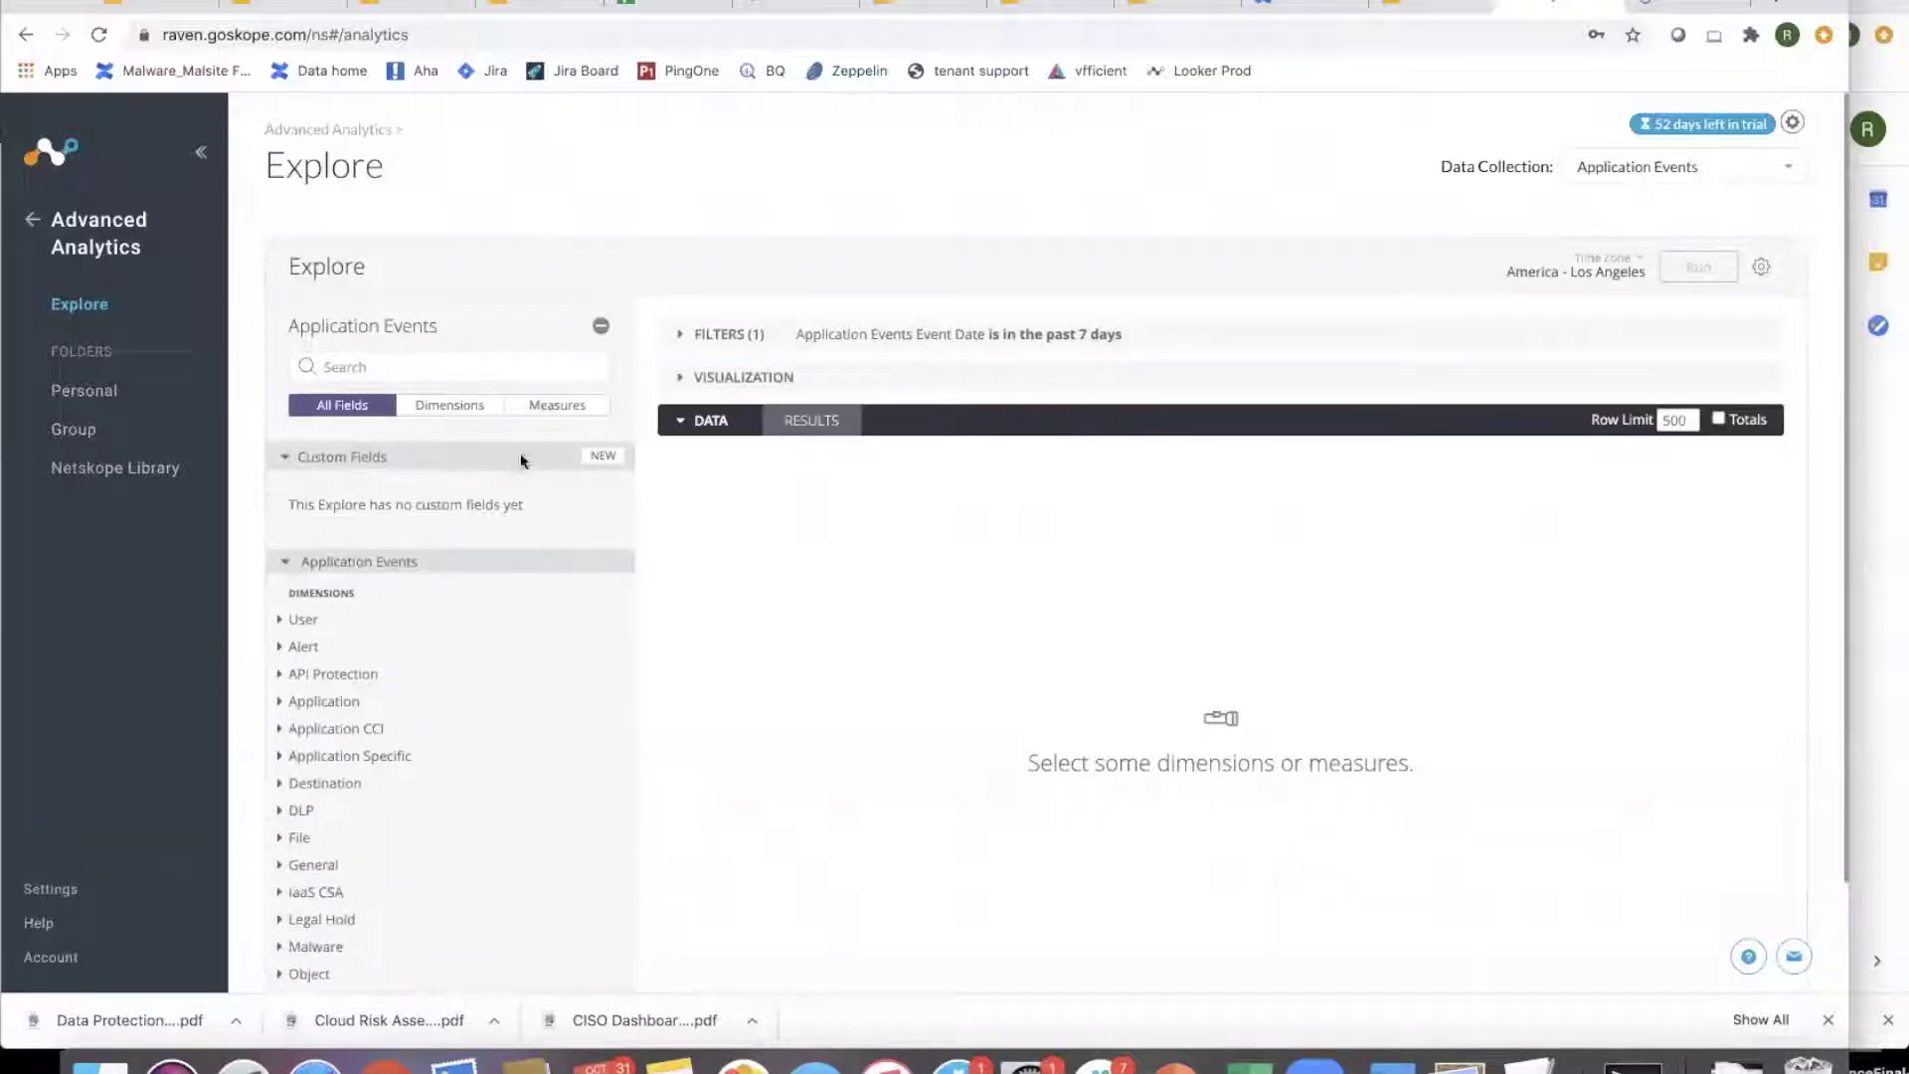
{"action": "left_click", "coordinate": [604, 456]}
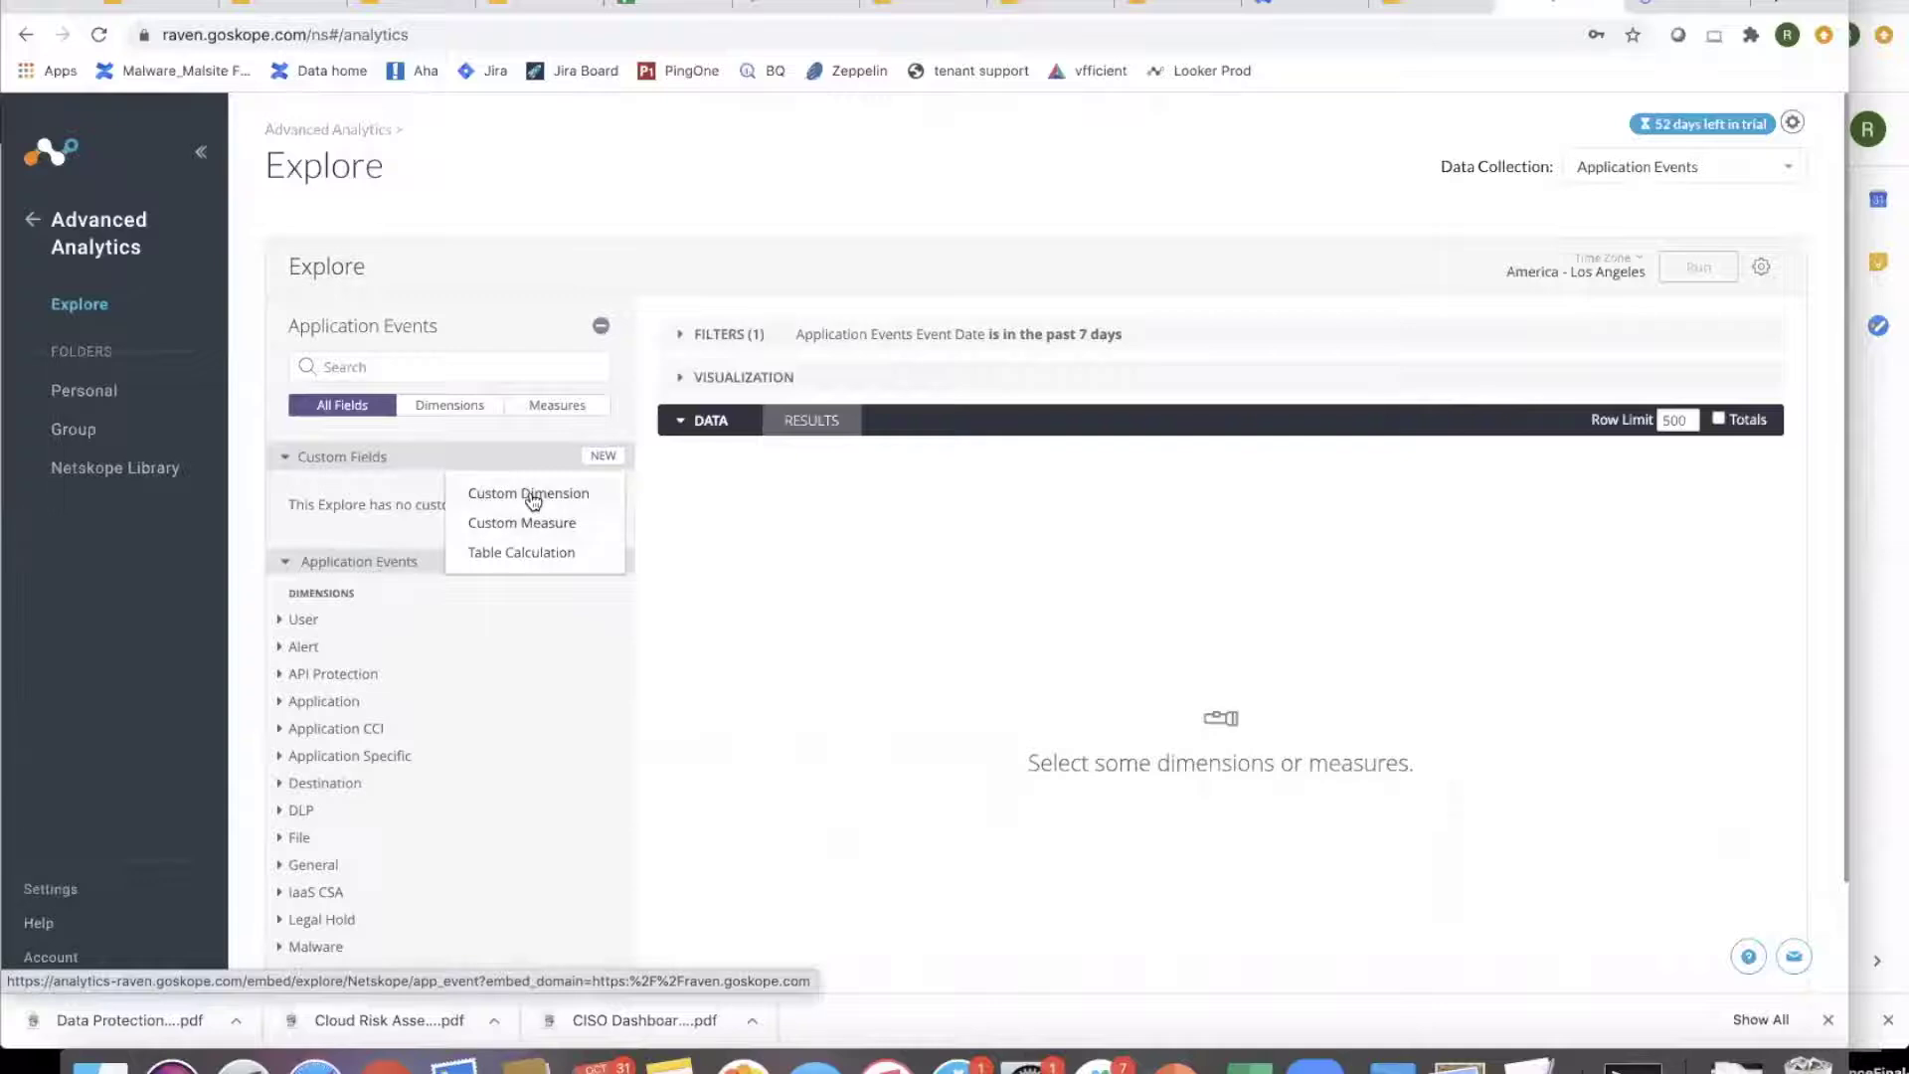
{"action": "left_click", "coordinate": [533, 500]}
{"action": "type", "text": "coalesce(  if(contains(${app_event.object}, \".ppt\"), \"ppt\", null),  if(contains(${app_event.object}, \".doc\"), \"doc\", null),  if(contains(${app_event.object}, \".xls\"), \"xls\", null),   \"Others\")"}
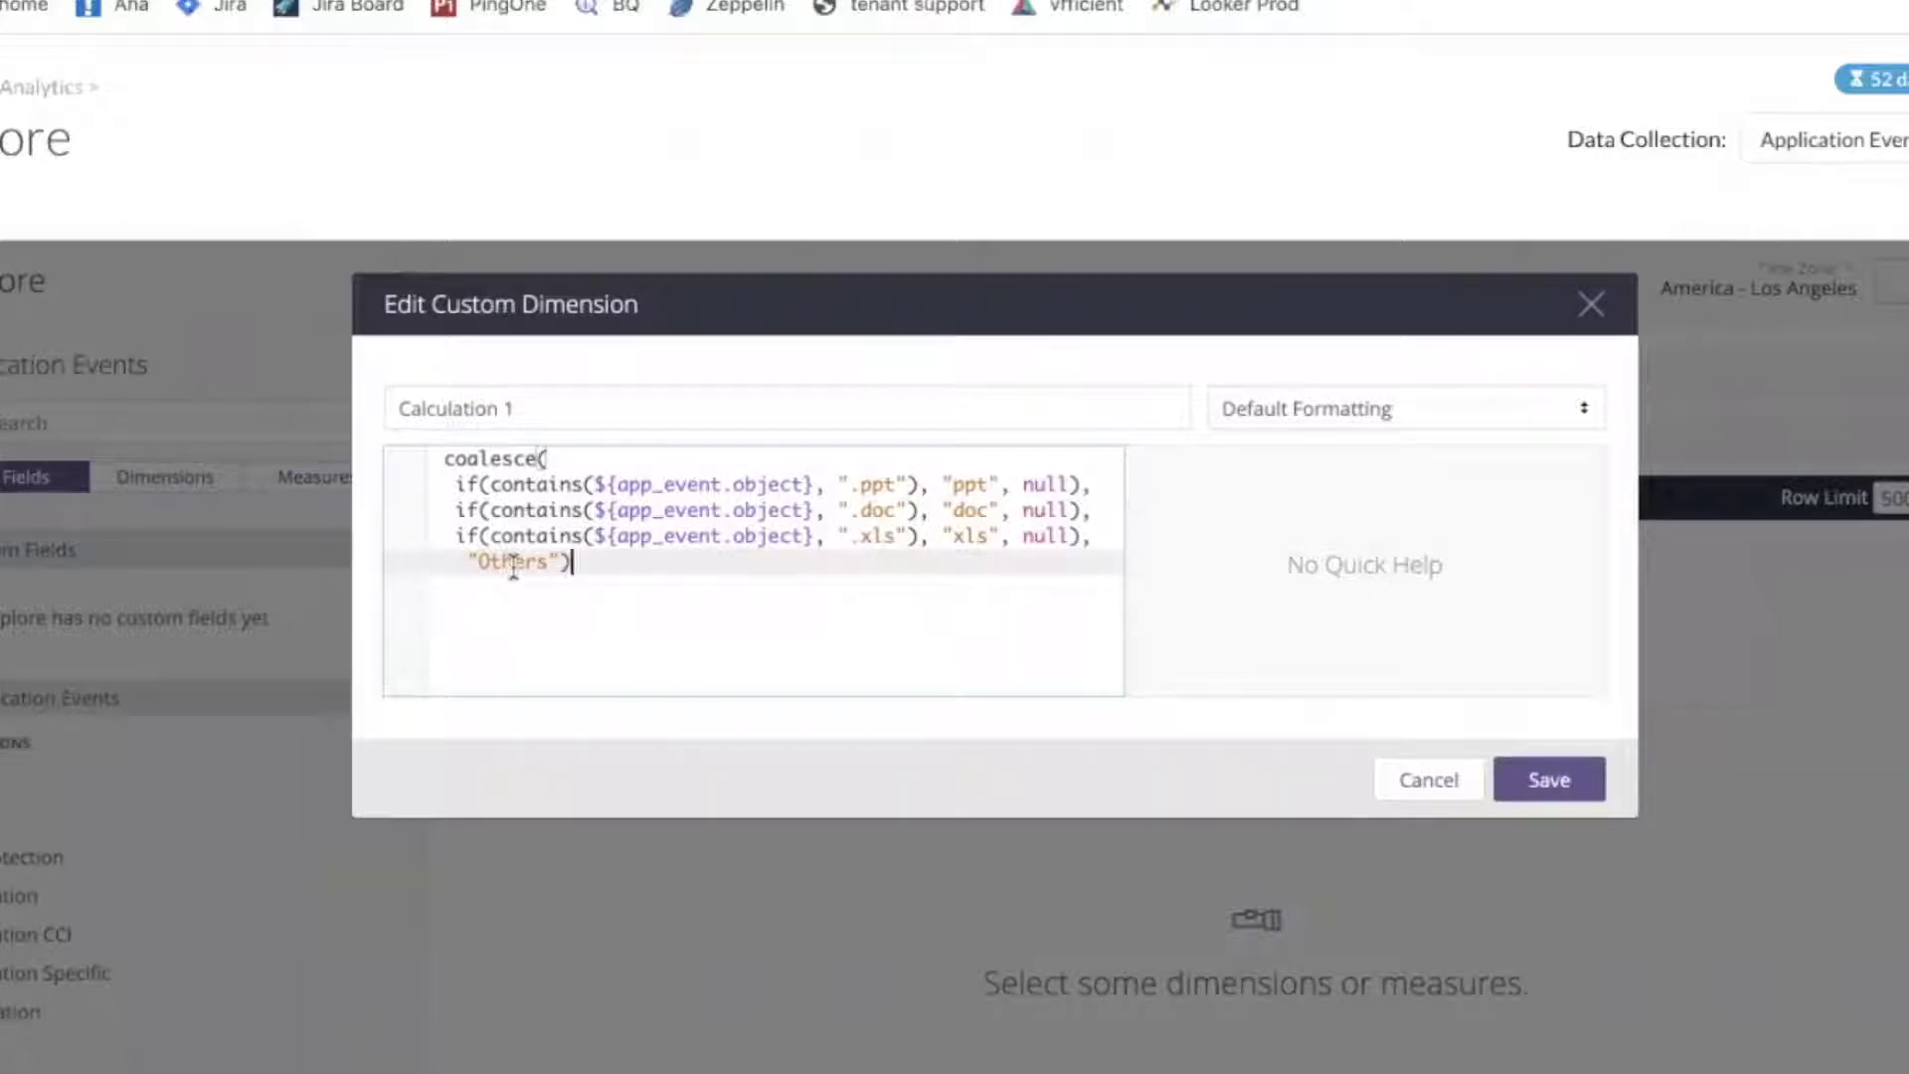
{"action": "left_click_drag", "start_coordinate": [521, 412], "coordinate": [332, 393]}
{"action": "type", "text": "File T"}
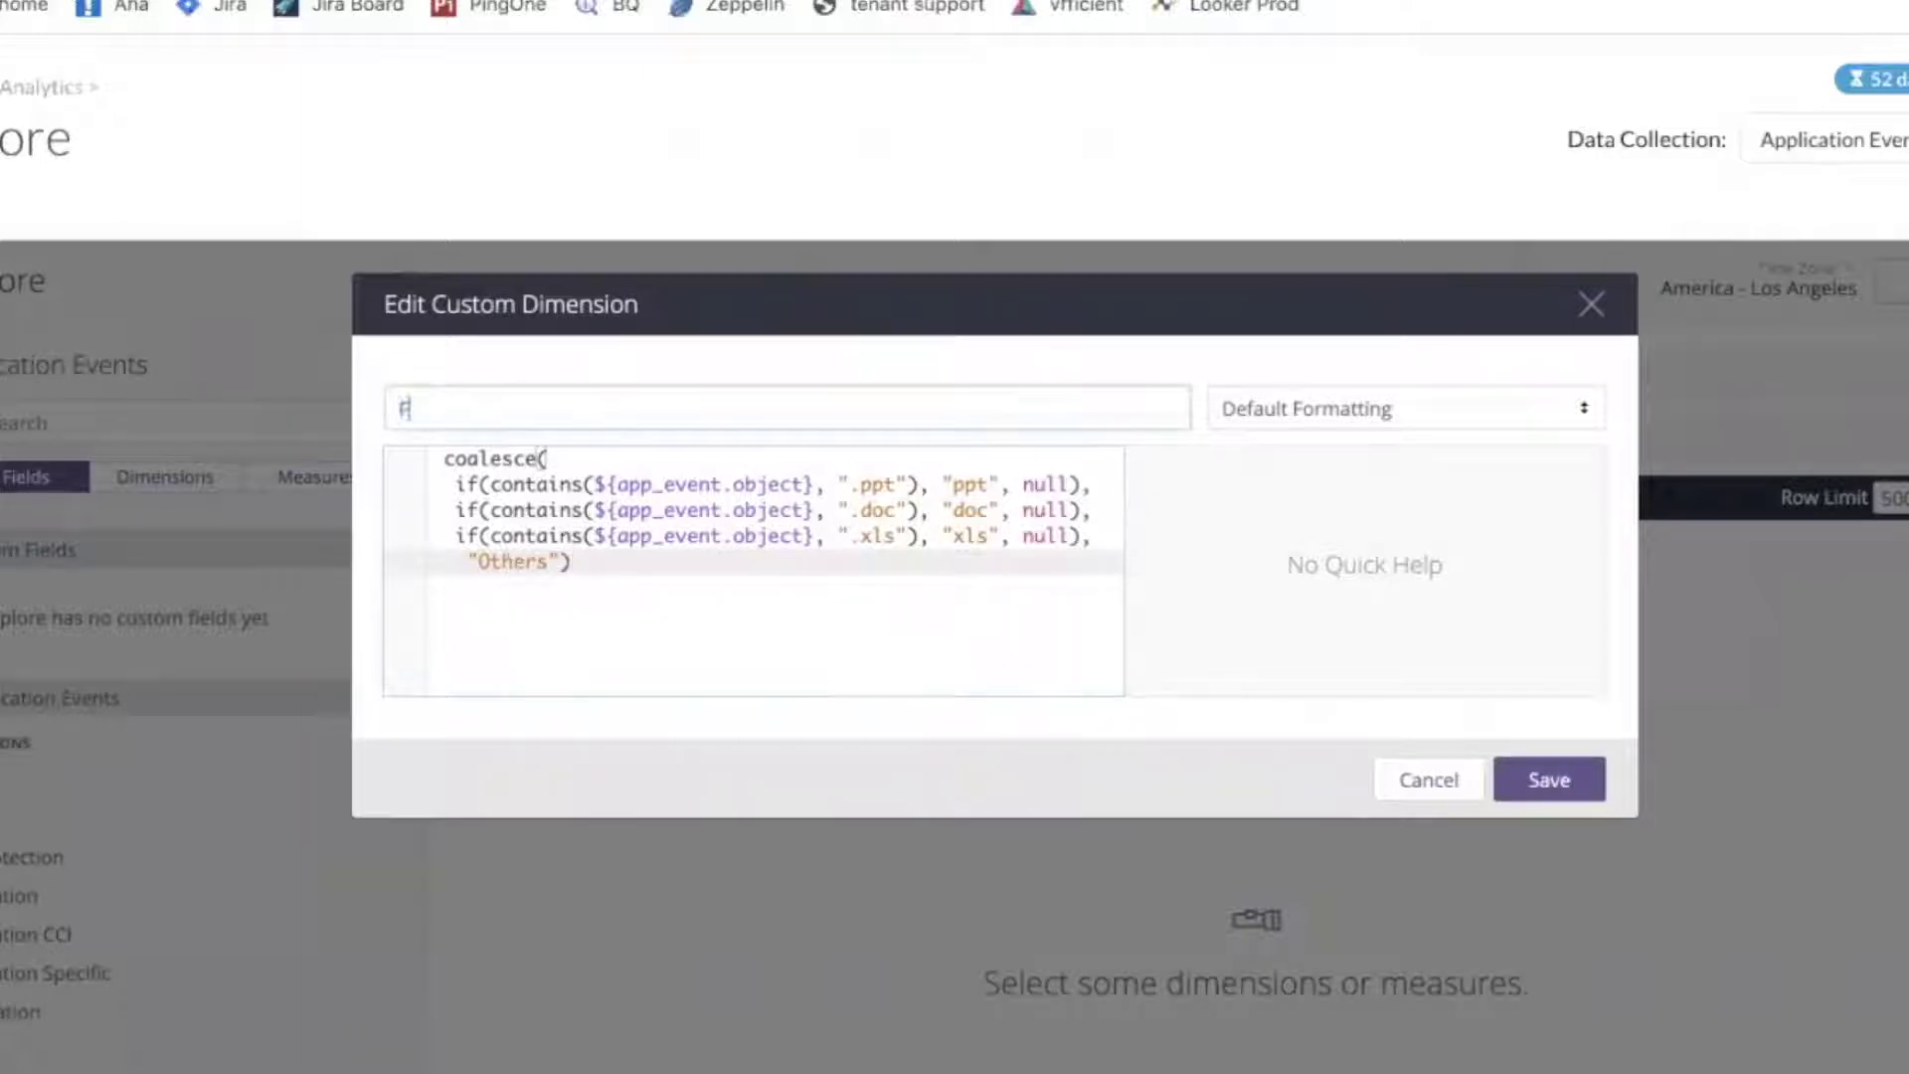
{"action": "type", "text": "ype"}
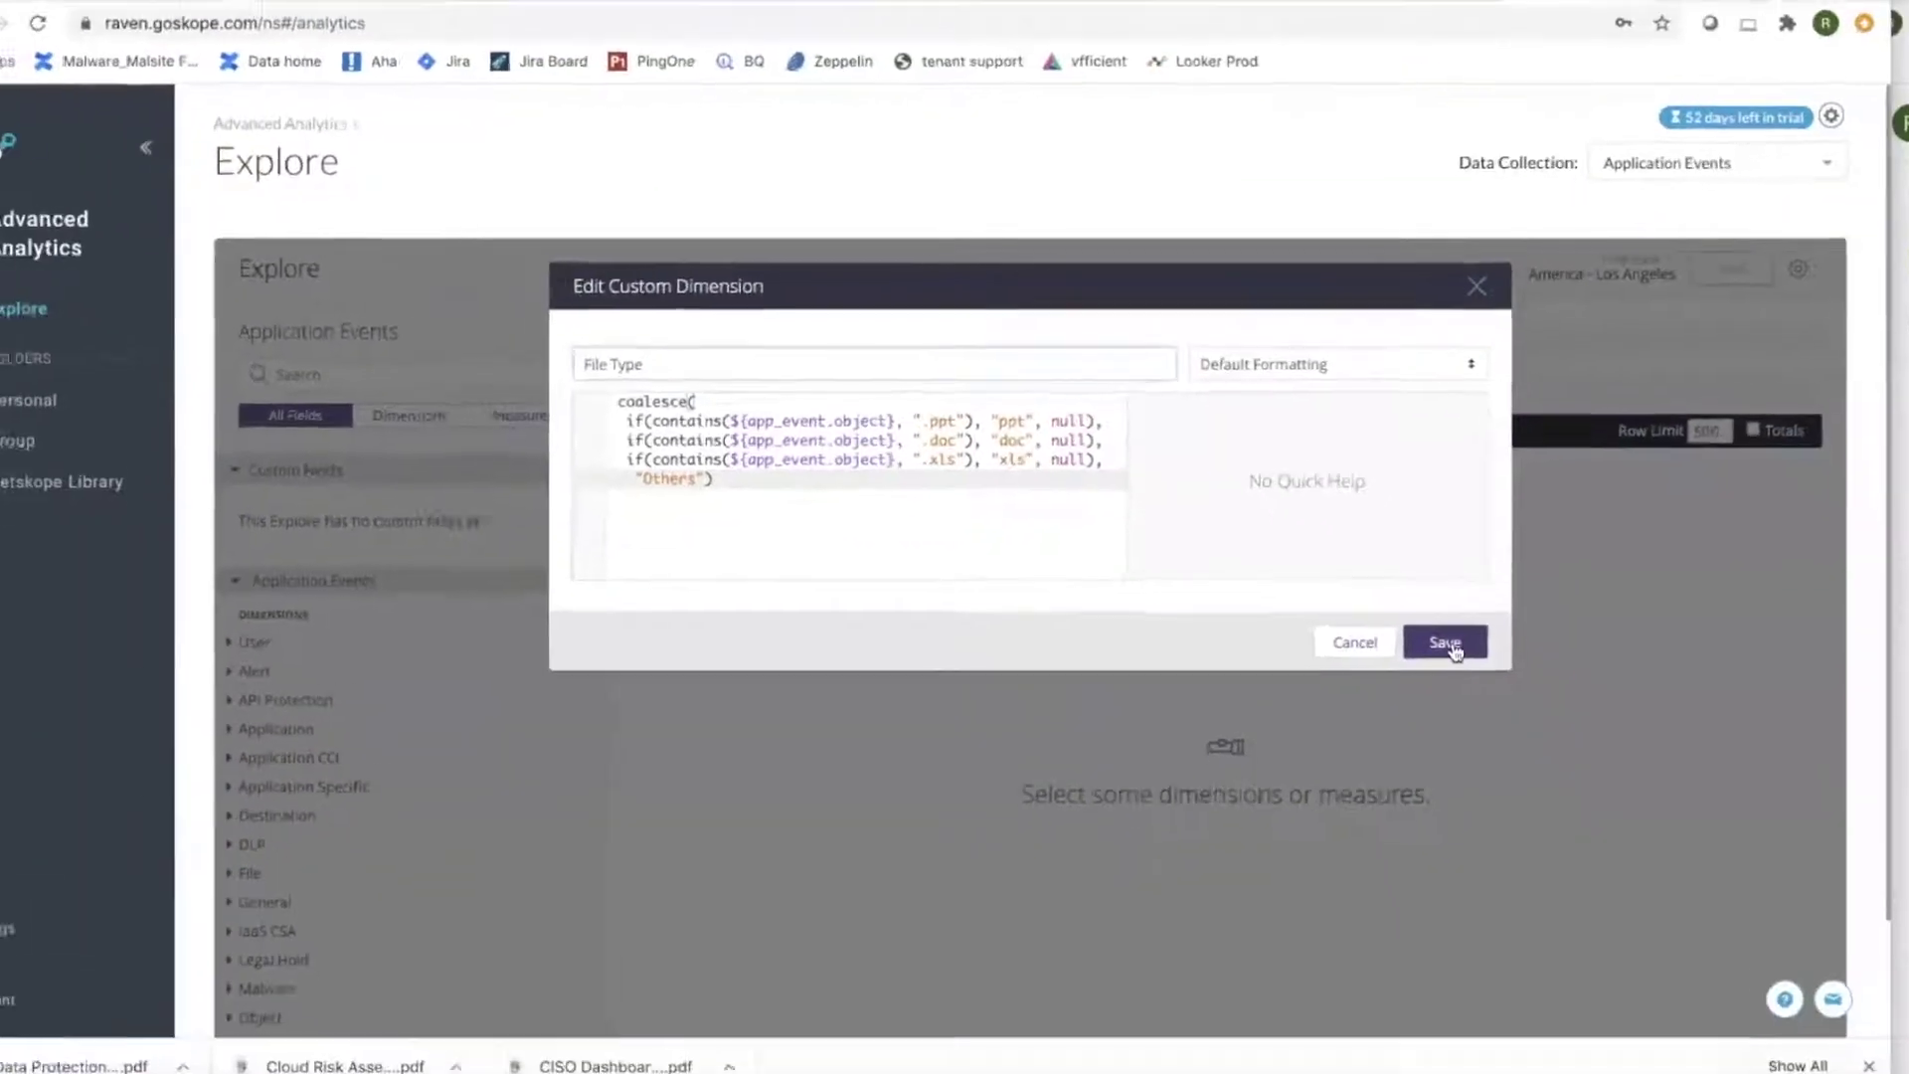
{"action": "left_click", "coordinate": [1447, 643]}
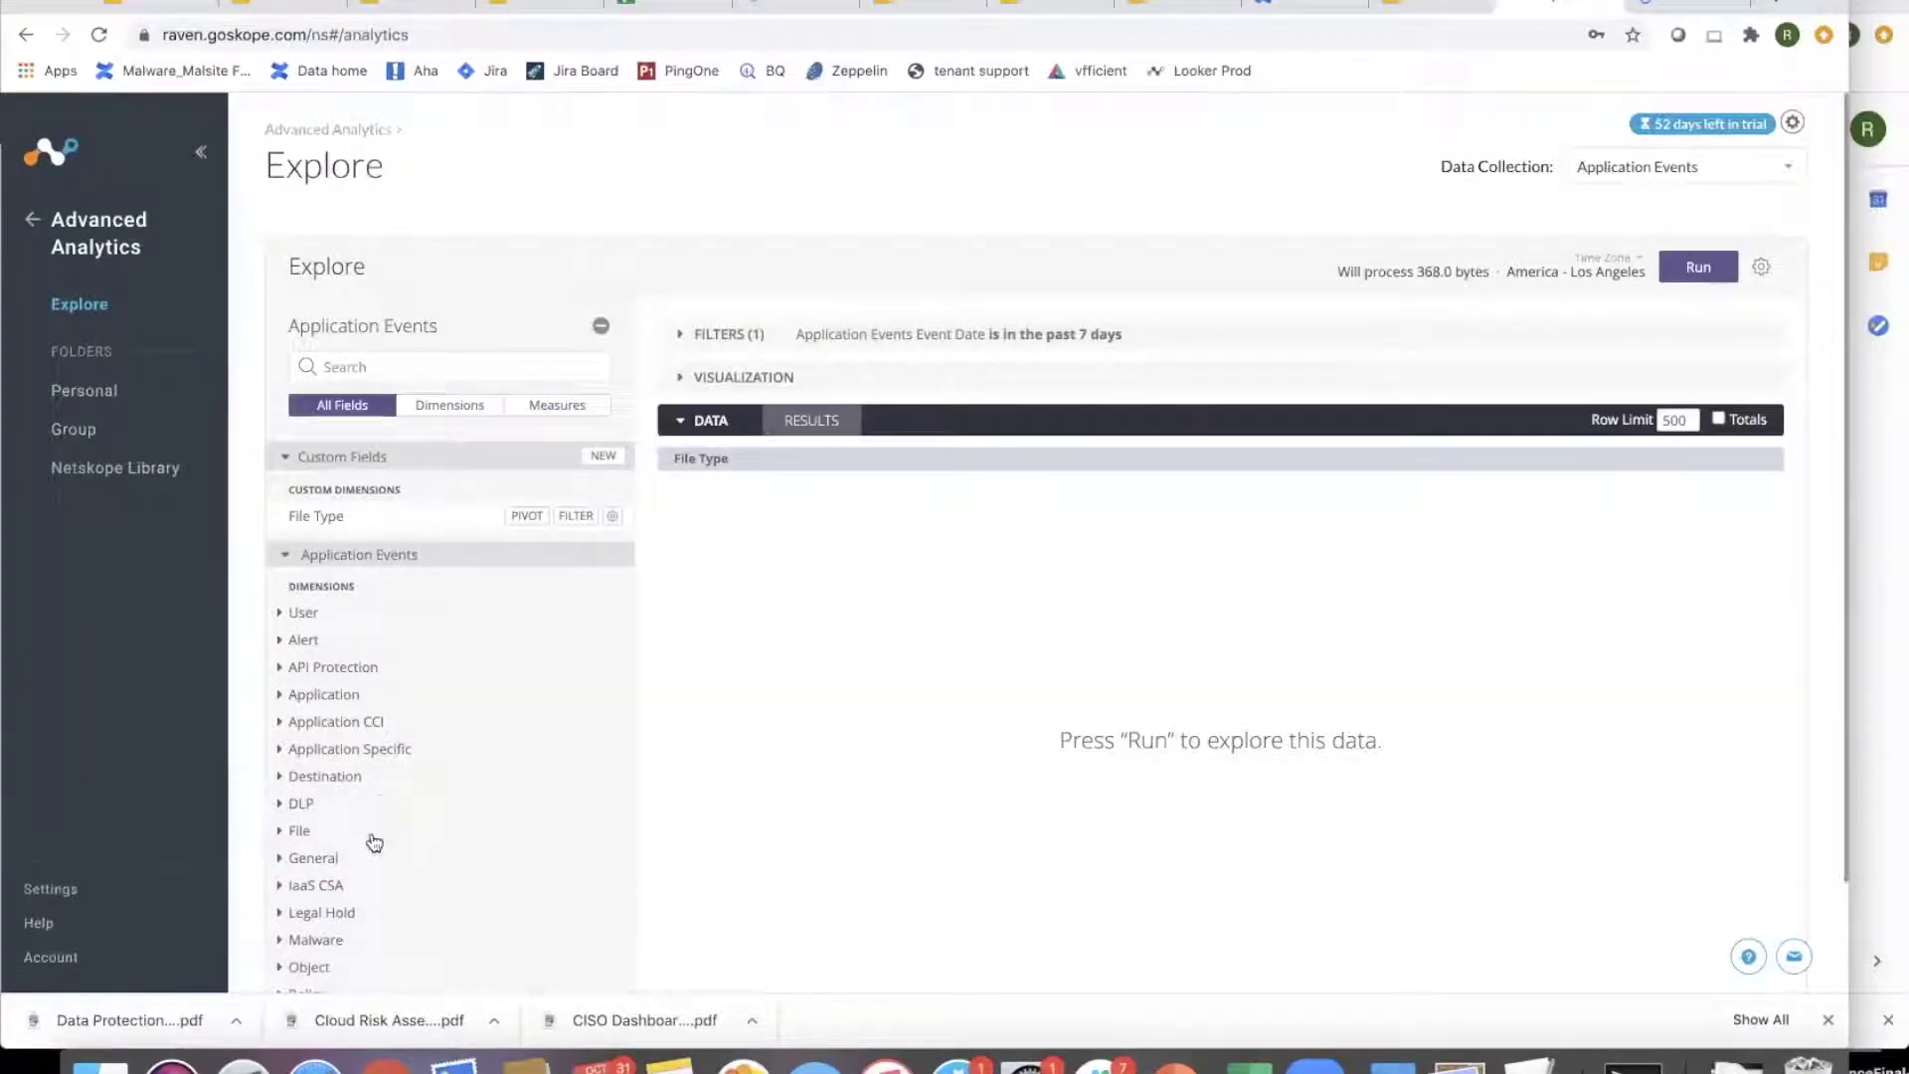
- Add the # Objects measure alongside File Type and run the query for the past 90 days
{"action": "scroll", "coordinate": [375, 843], "scroll_direction": "down", "scroll_amount": 2}
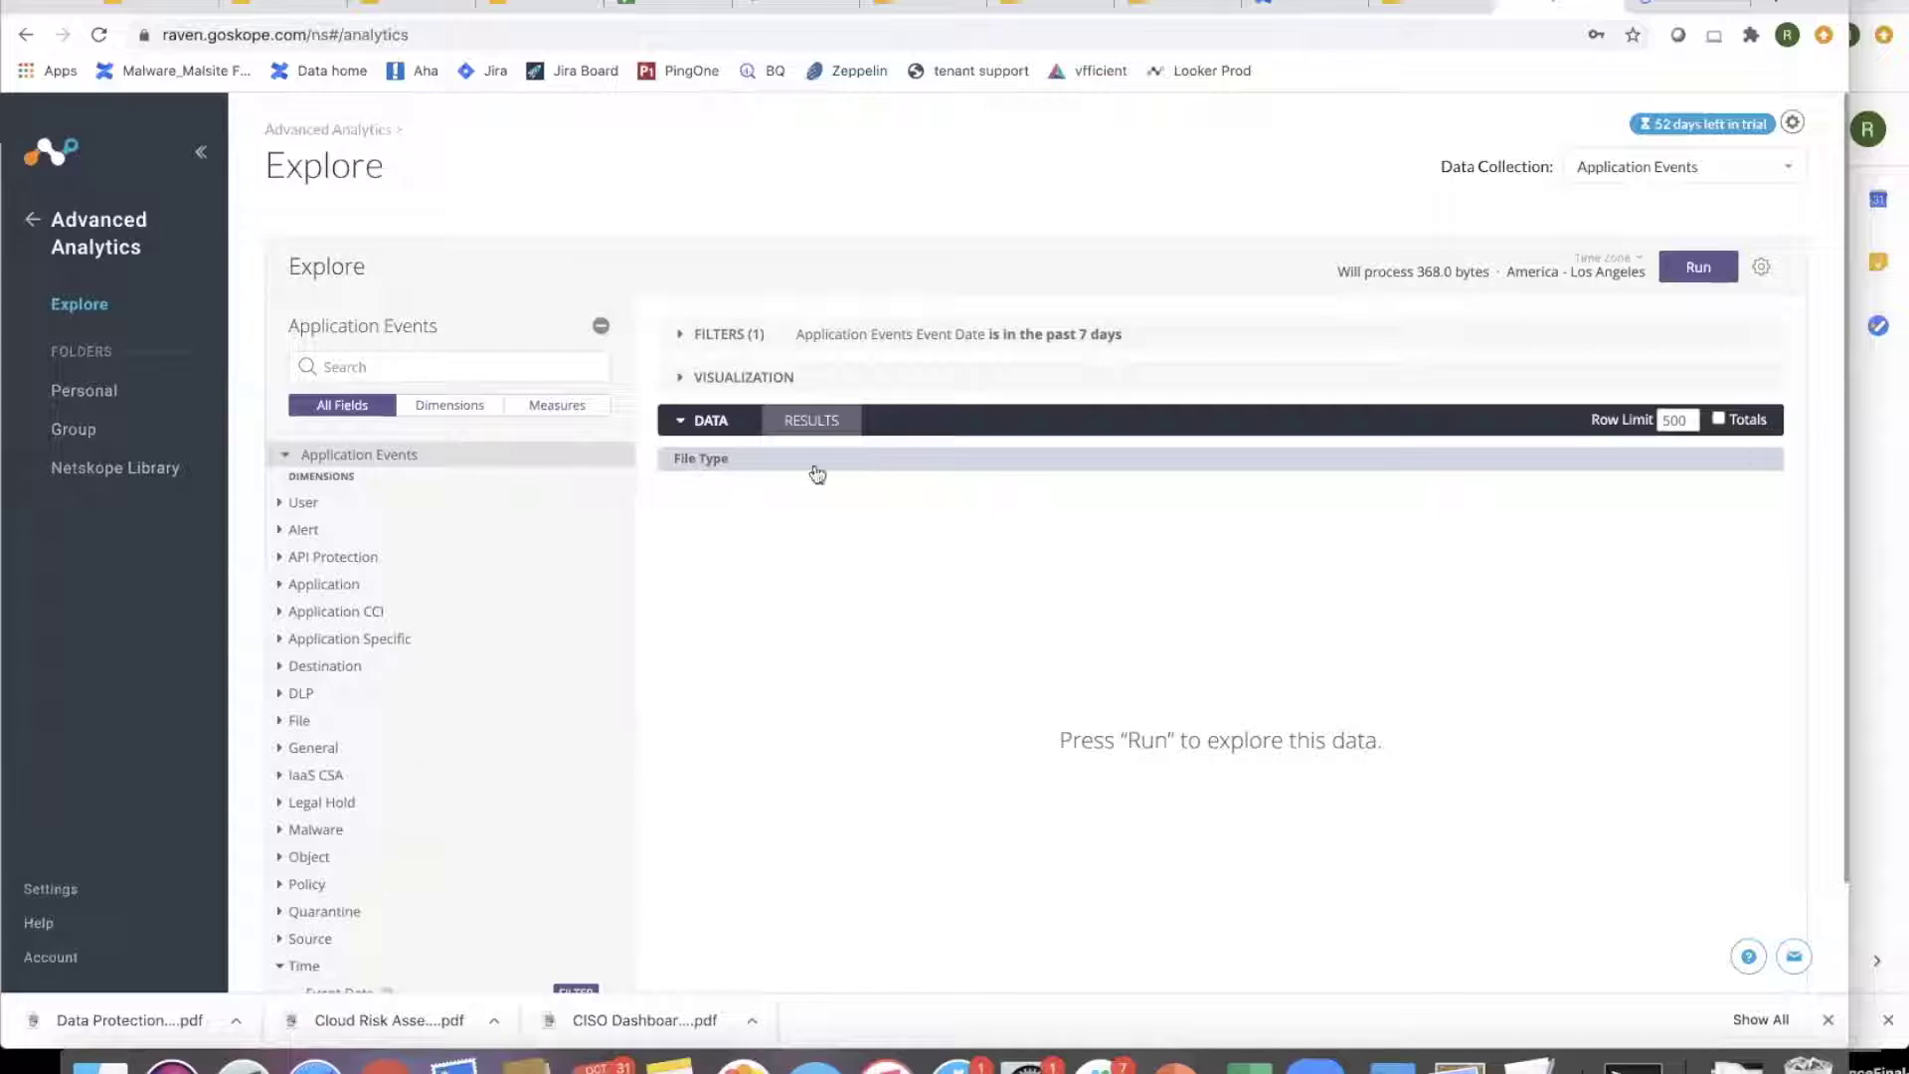
{"action": "scroll", "coordinate": [490, 740], "scroll_direction": "down", "scroll_amount": 10}
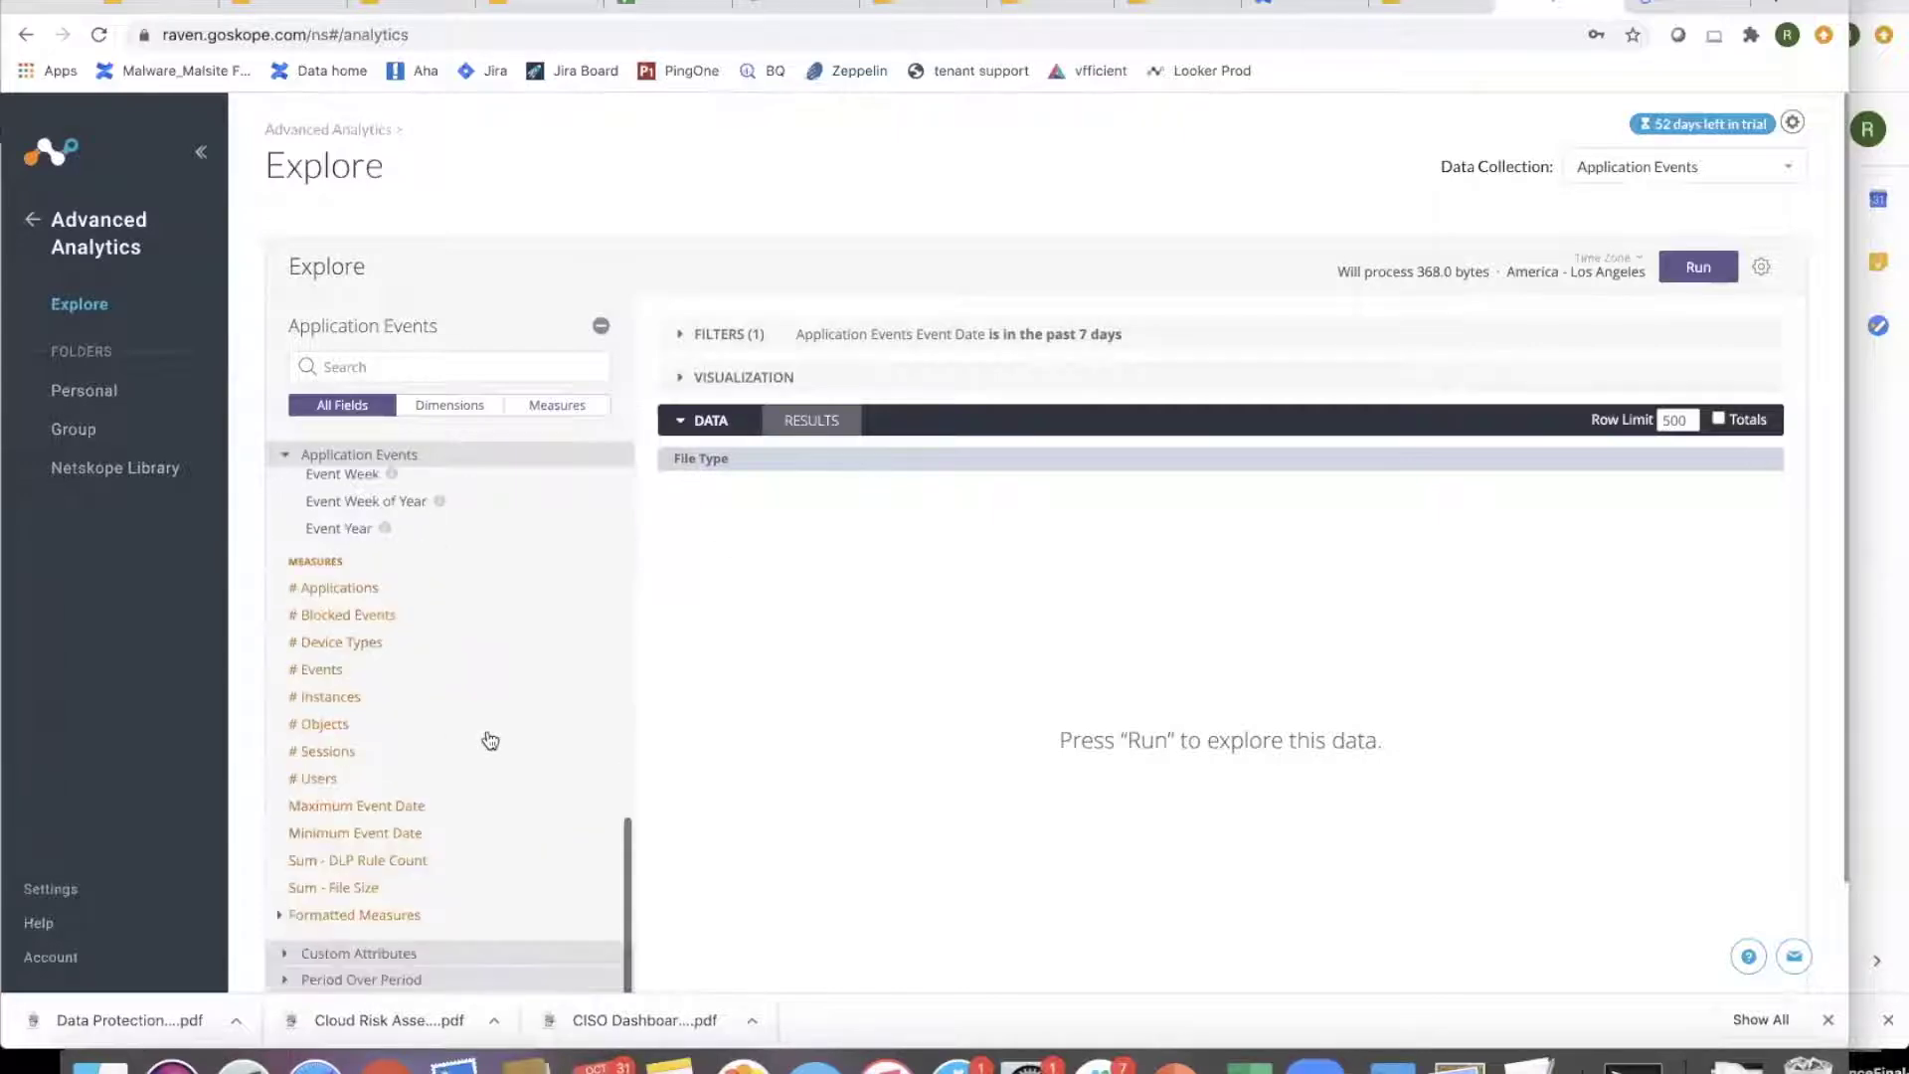
{"action": "left_click", "coordinate": [328, 725]}
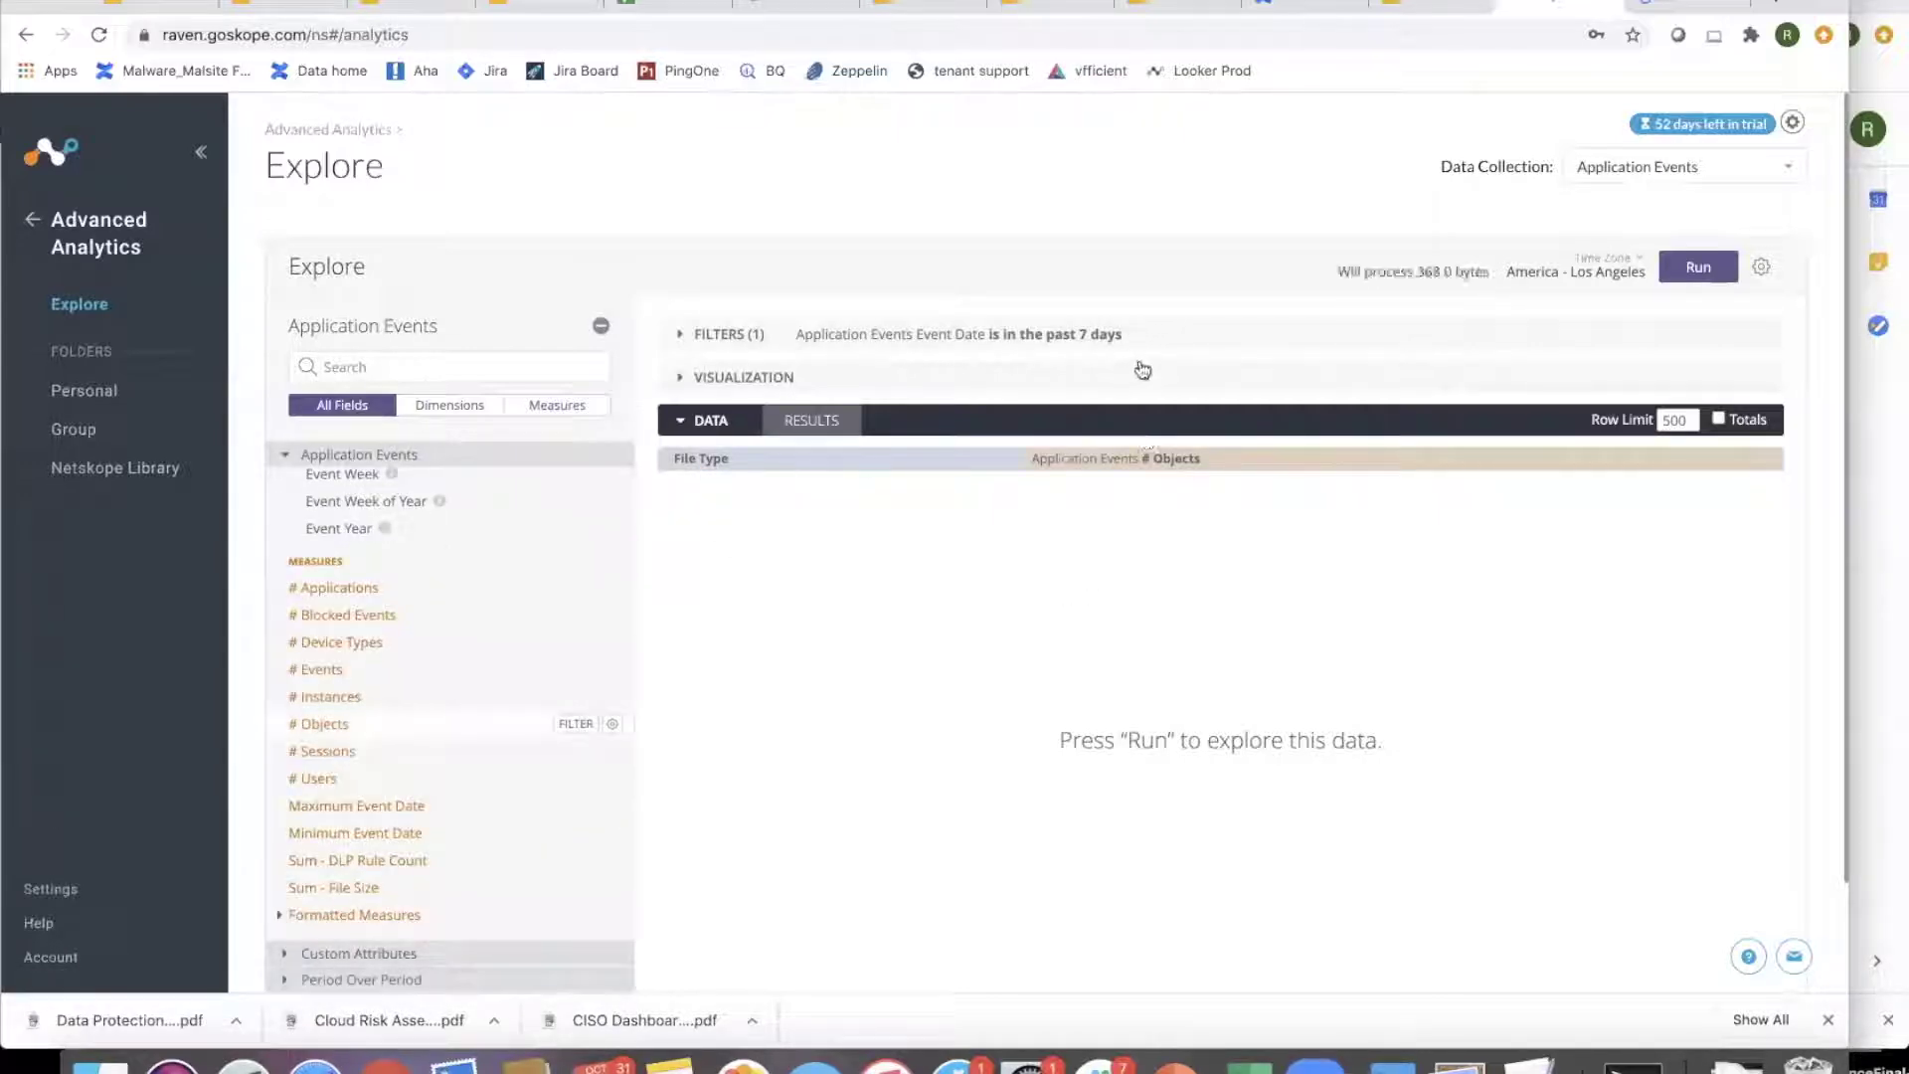
{"action": "left_click", "coordinate": [1102, 333]}
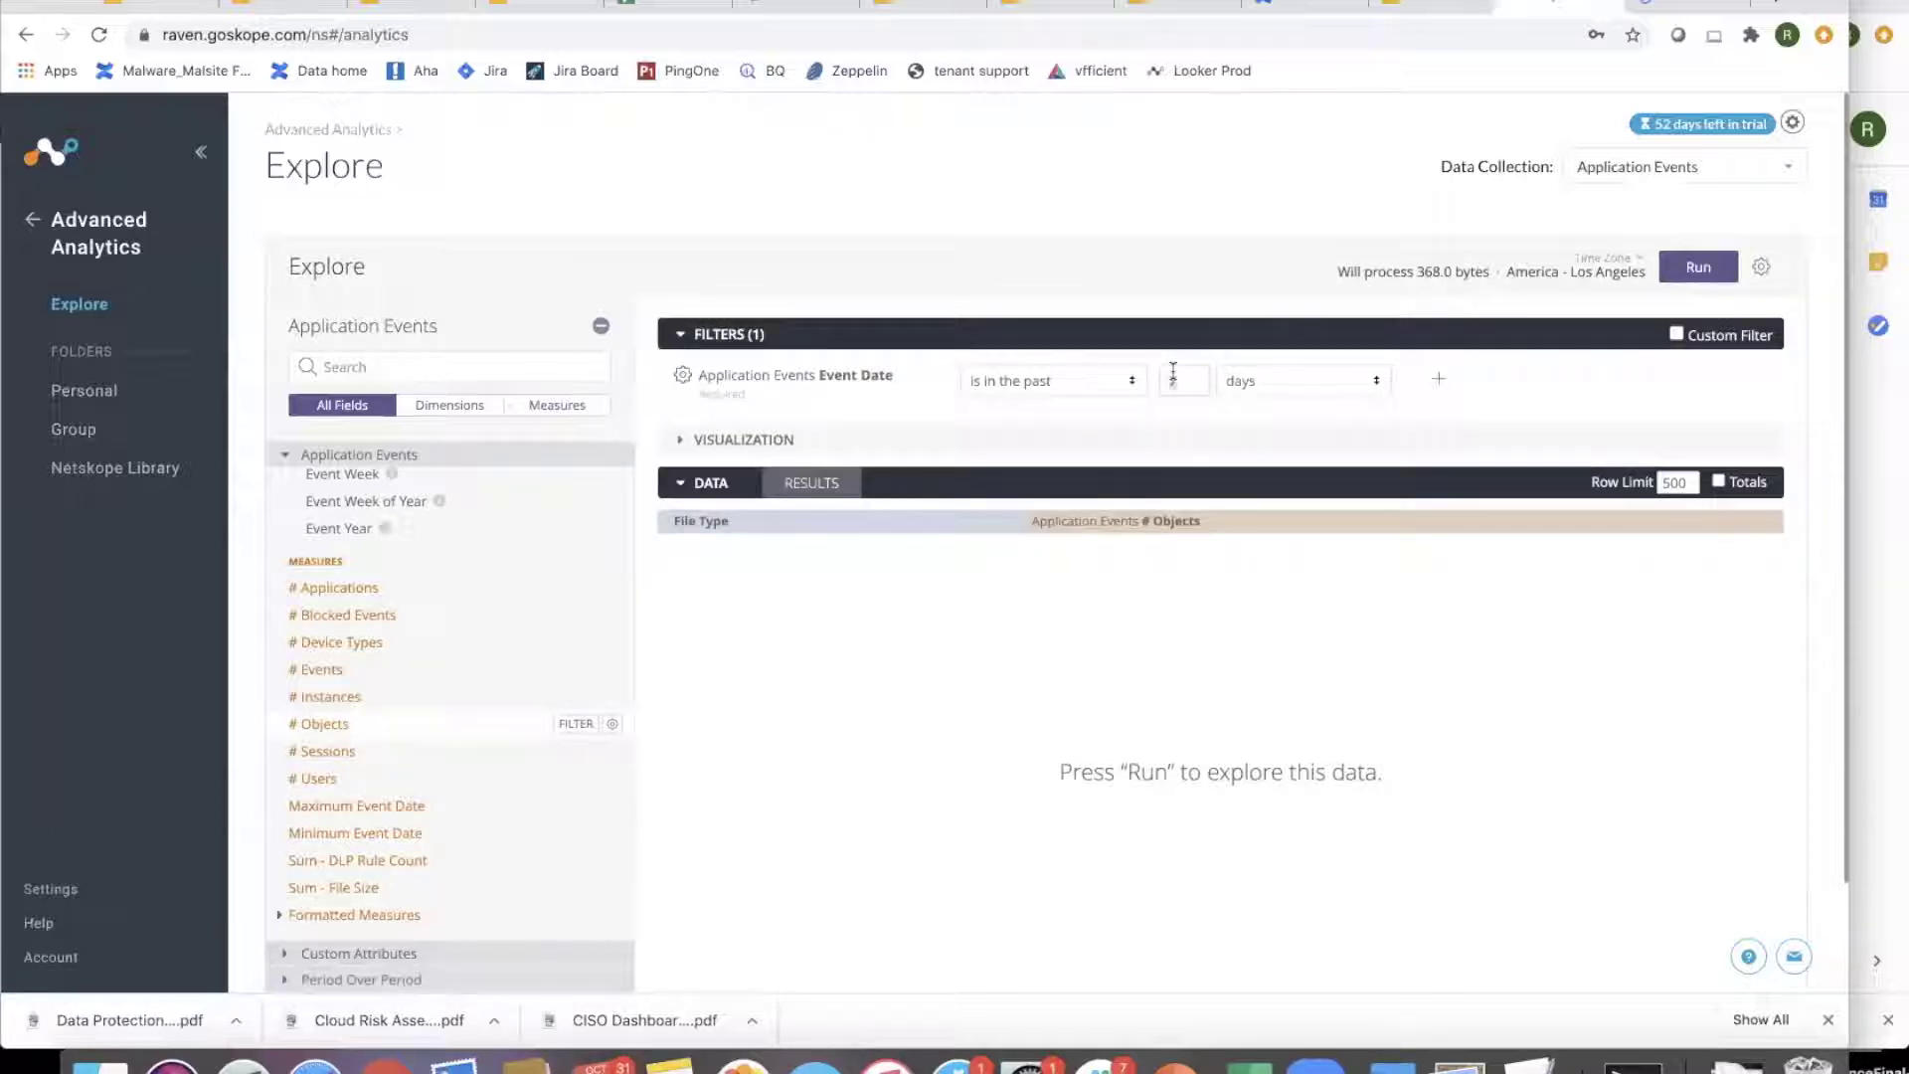
{"action": "left_click", "coordinate": [1698, 266]}
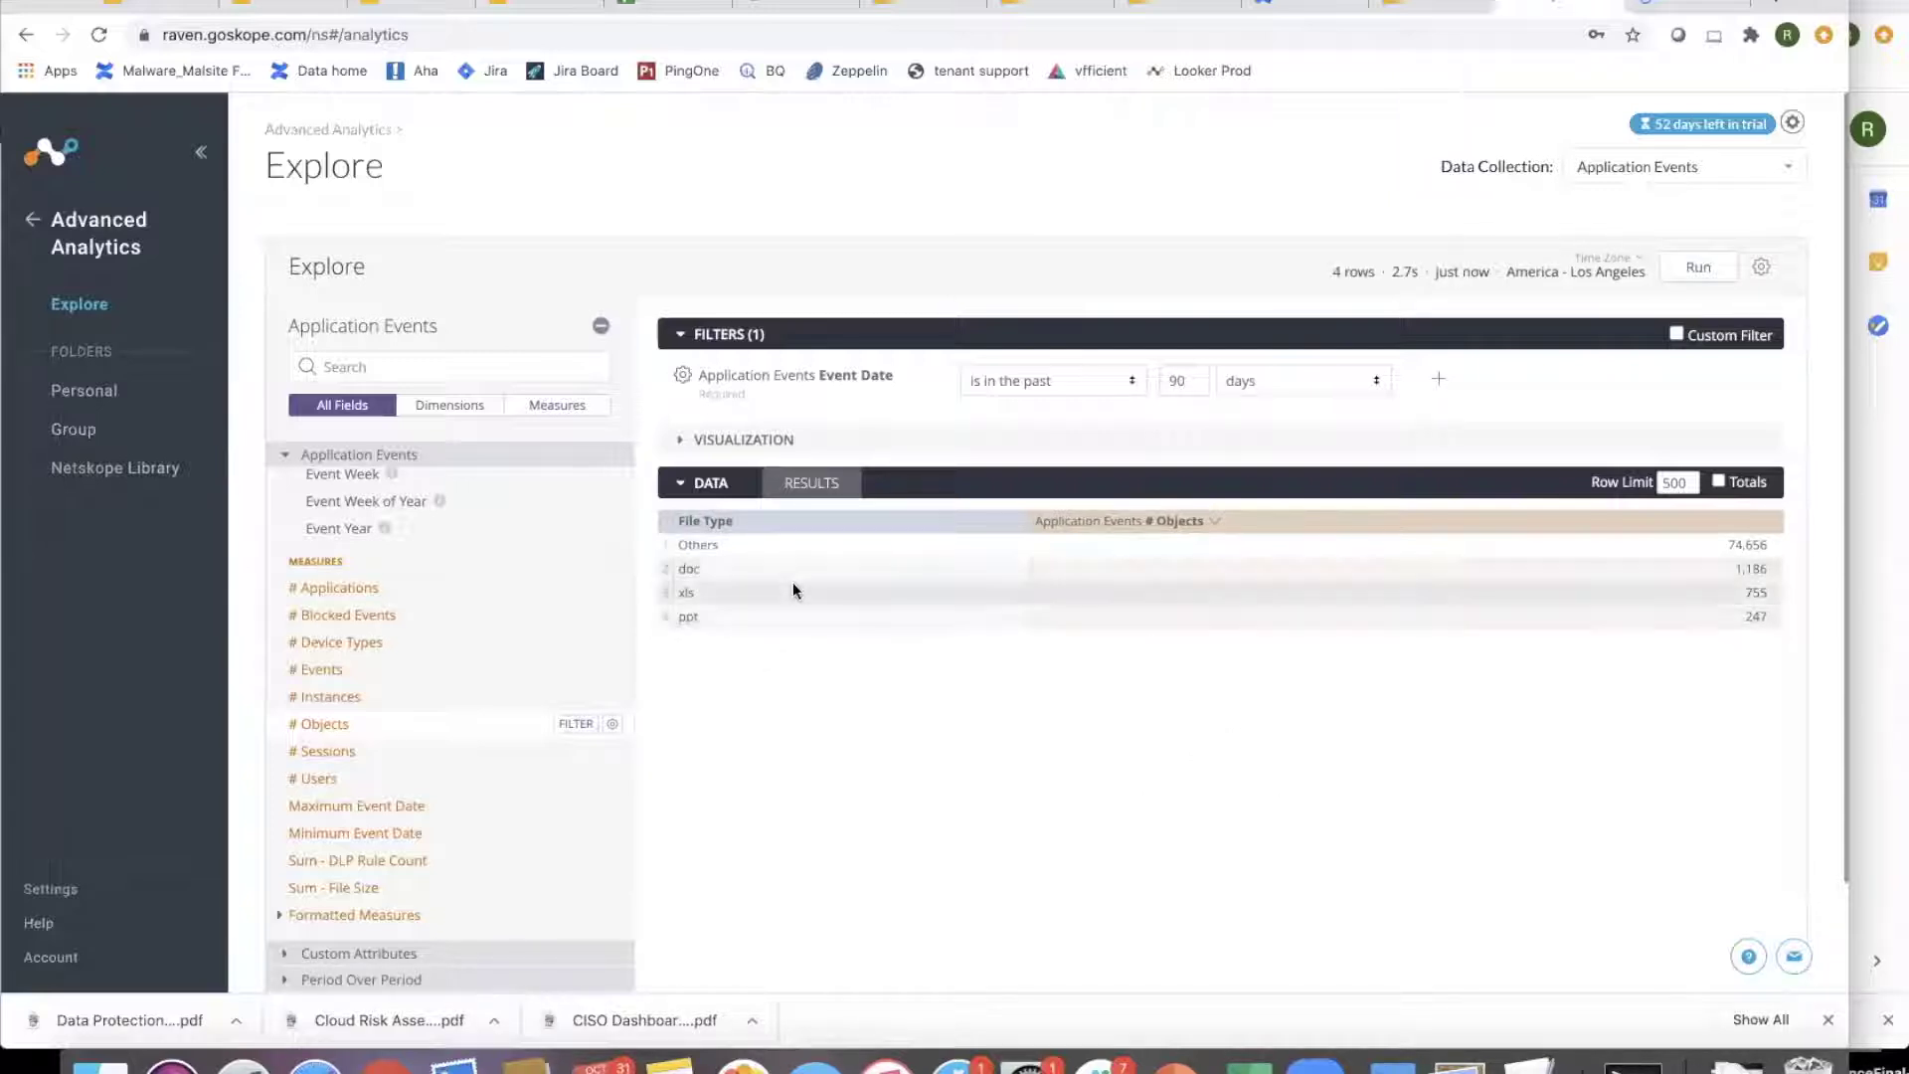
- Start another custom dimension and insert the Object Name field into its expression
{"action": "scroll", "coordinate": [554, 479], "scroll_direction": "up", "scroll_amount": 10}
{"action": "left_click", "coordinate": [609, 459]}
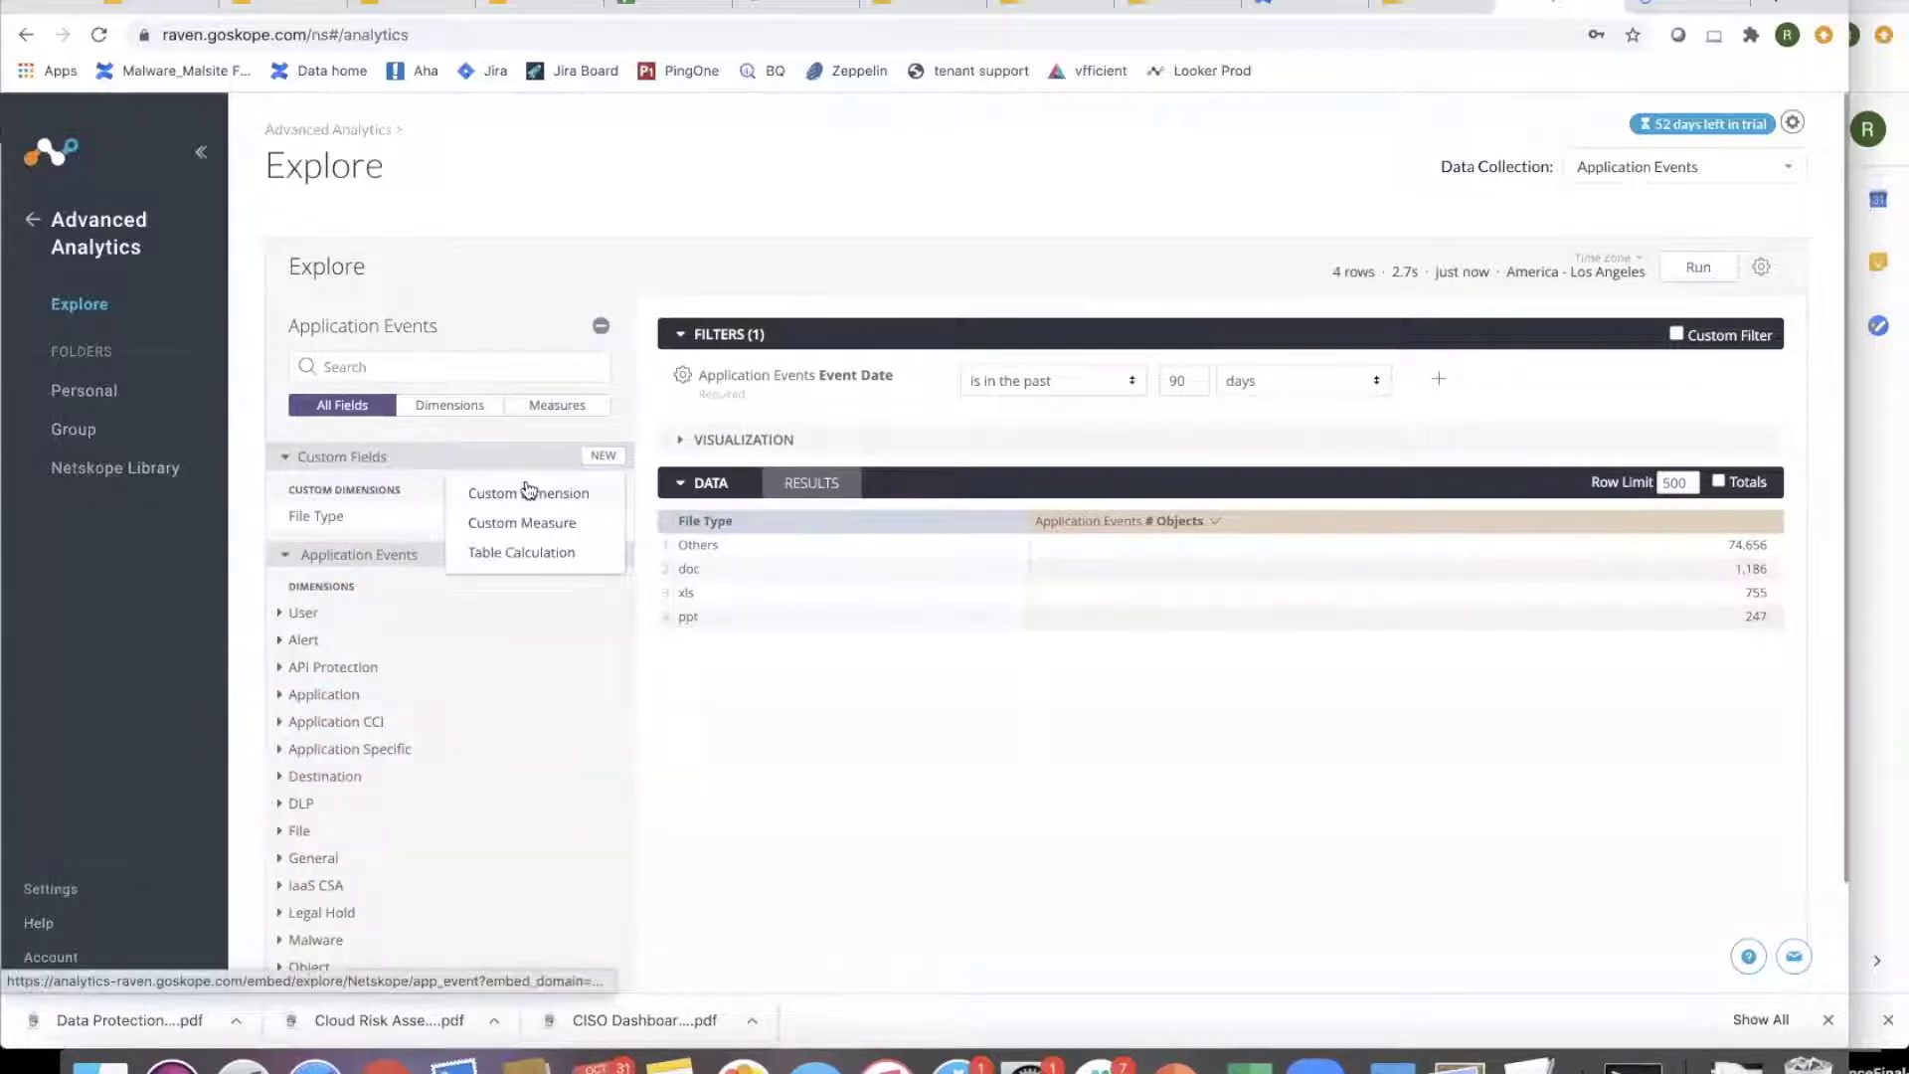
{"action": "left_click", "coordinate": [577, 493]}
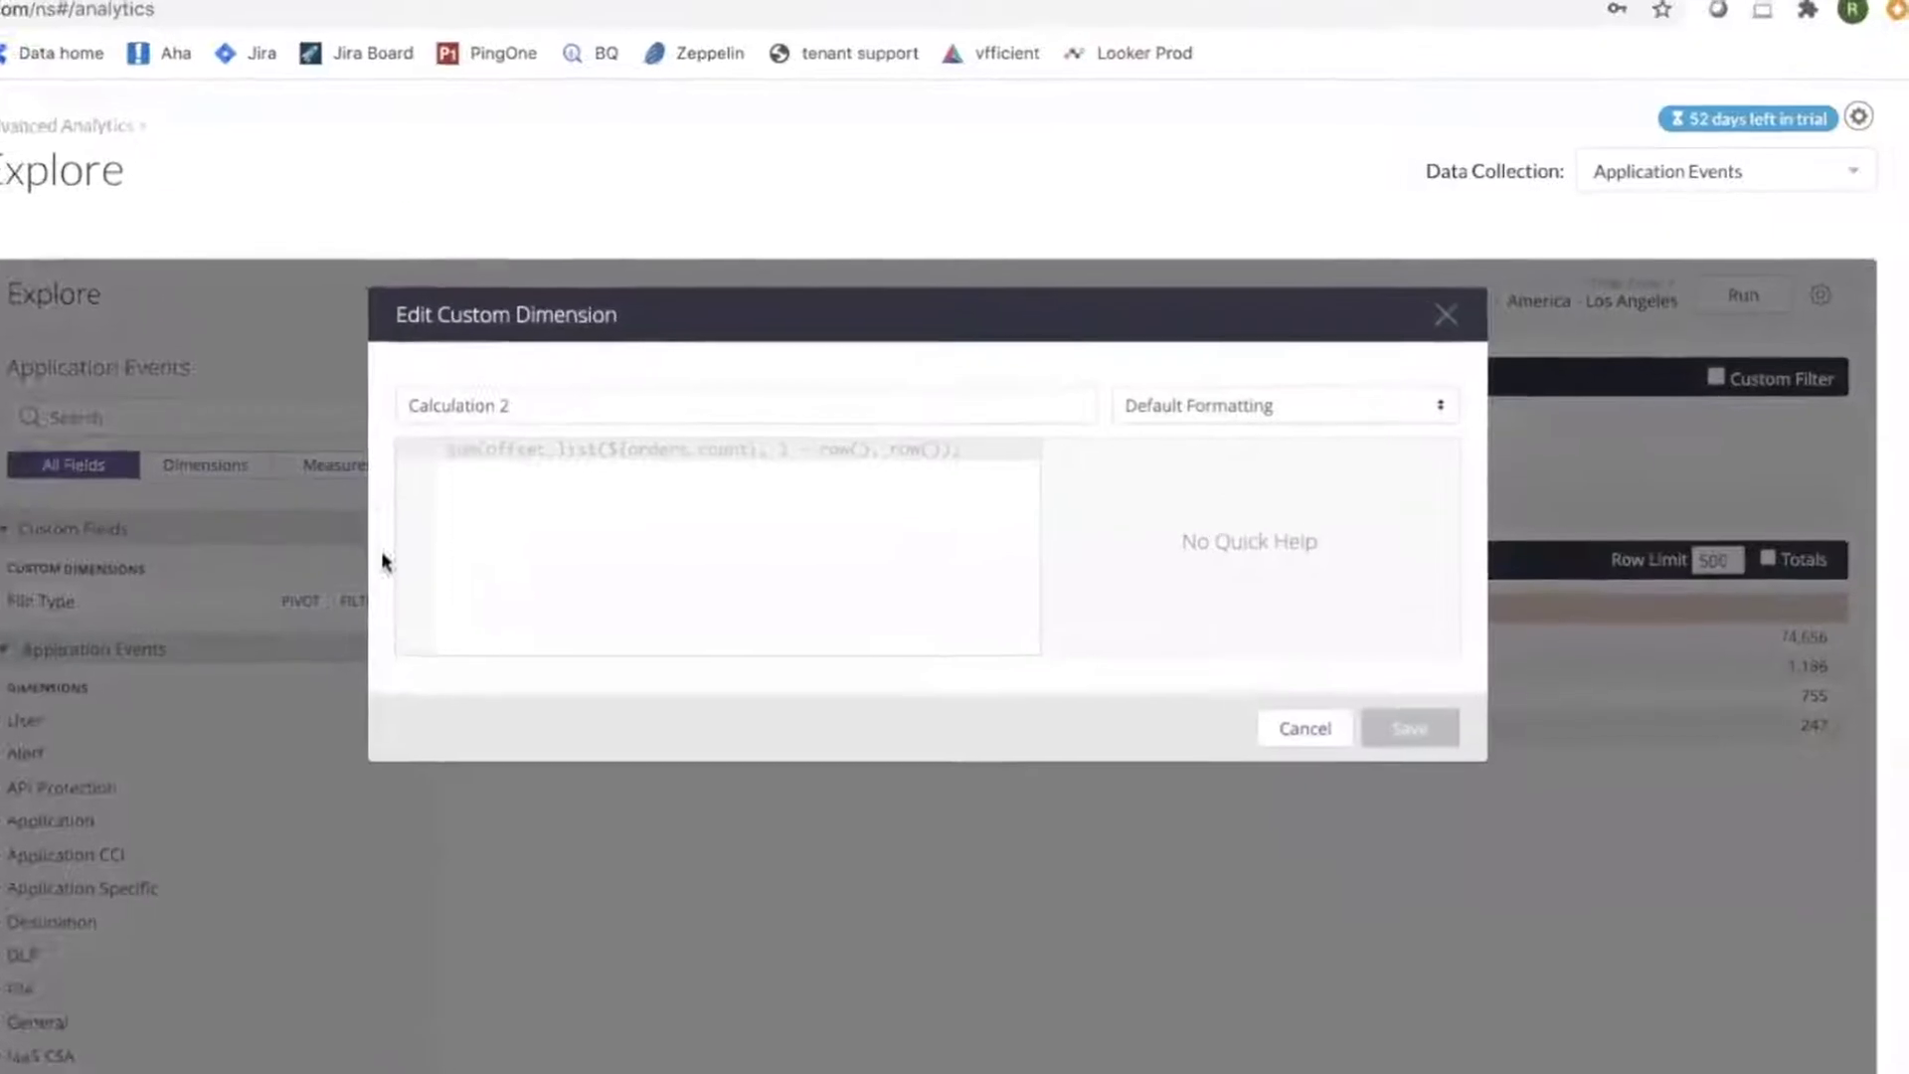
{"action": "left_click", "coordinate": [542, 498]}
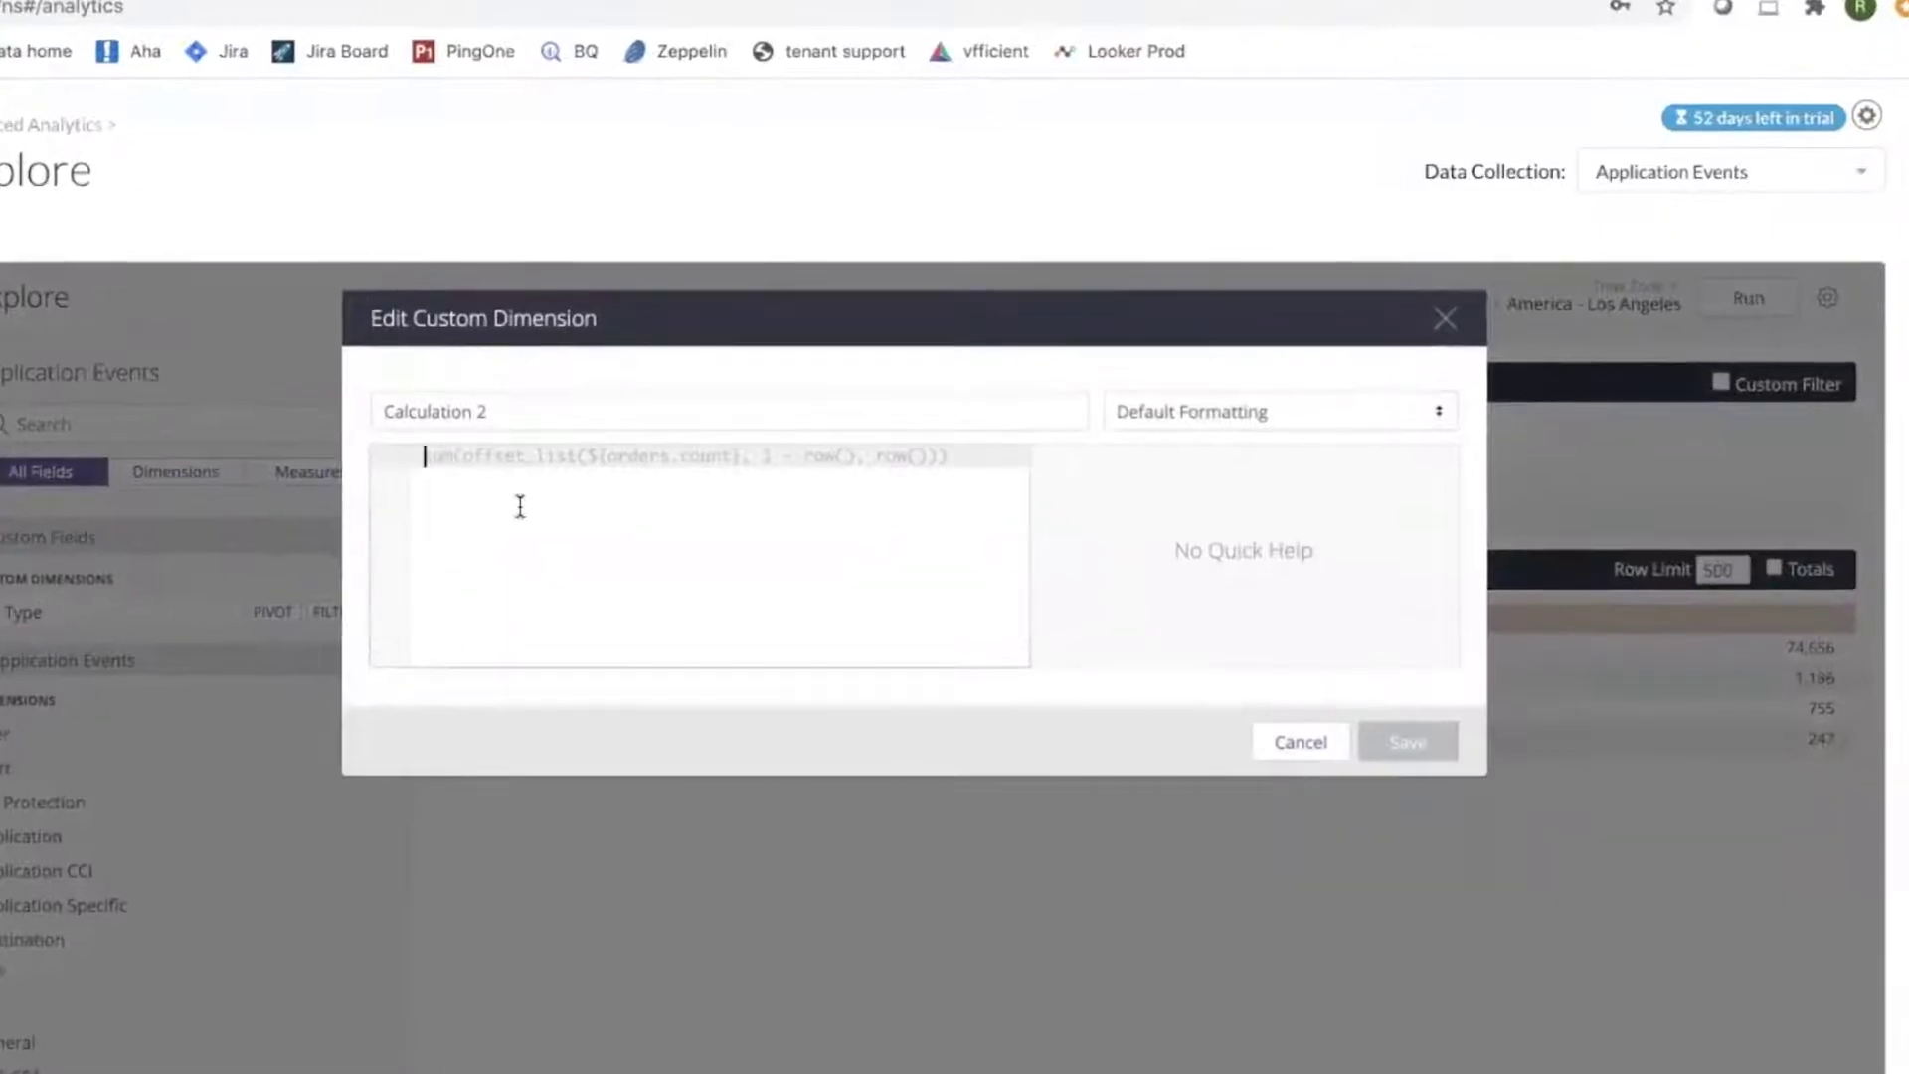
{"action": "type", "text": "object"}
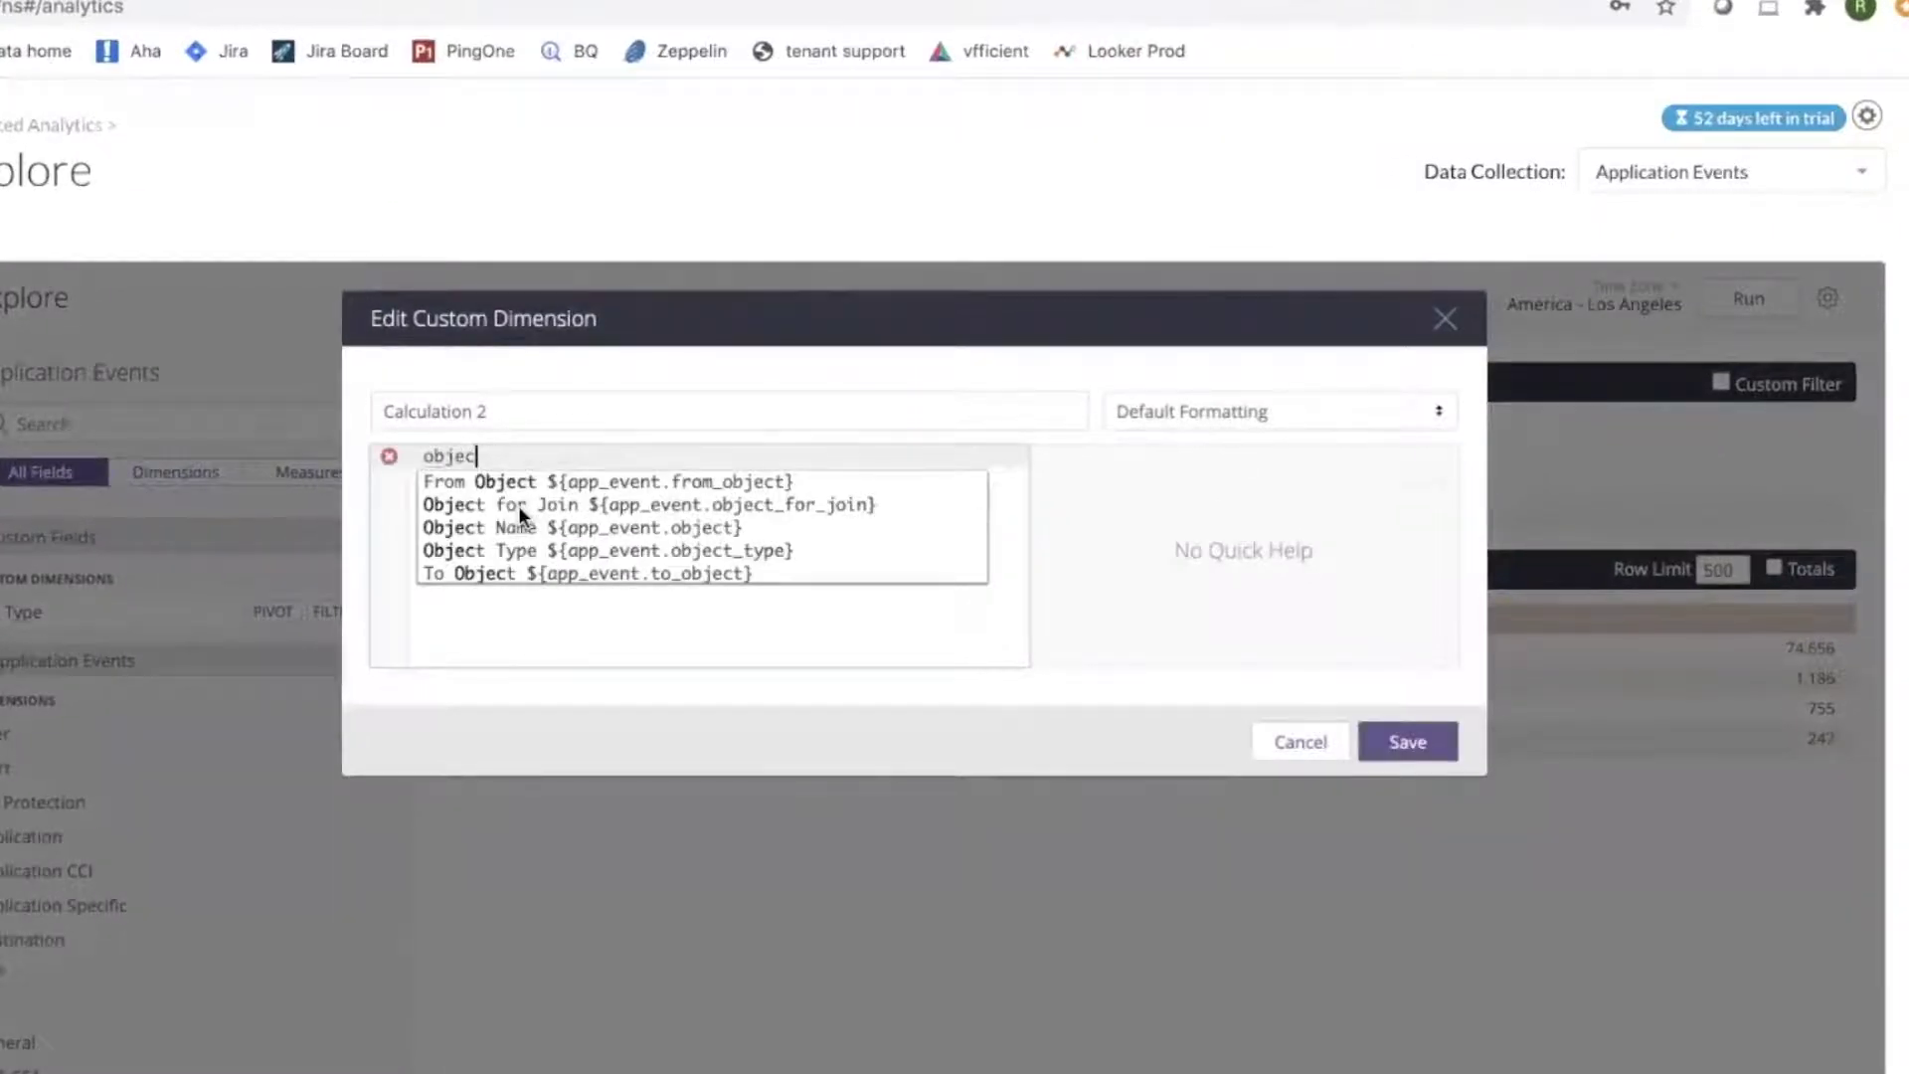
{"action": "left_click", "coordinate": [569, 528]}
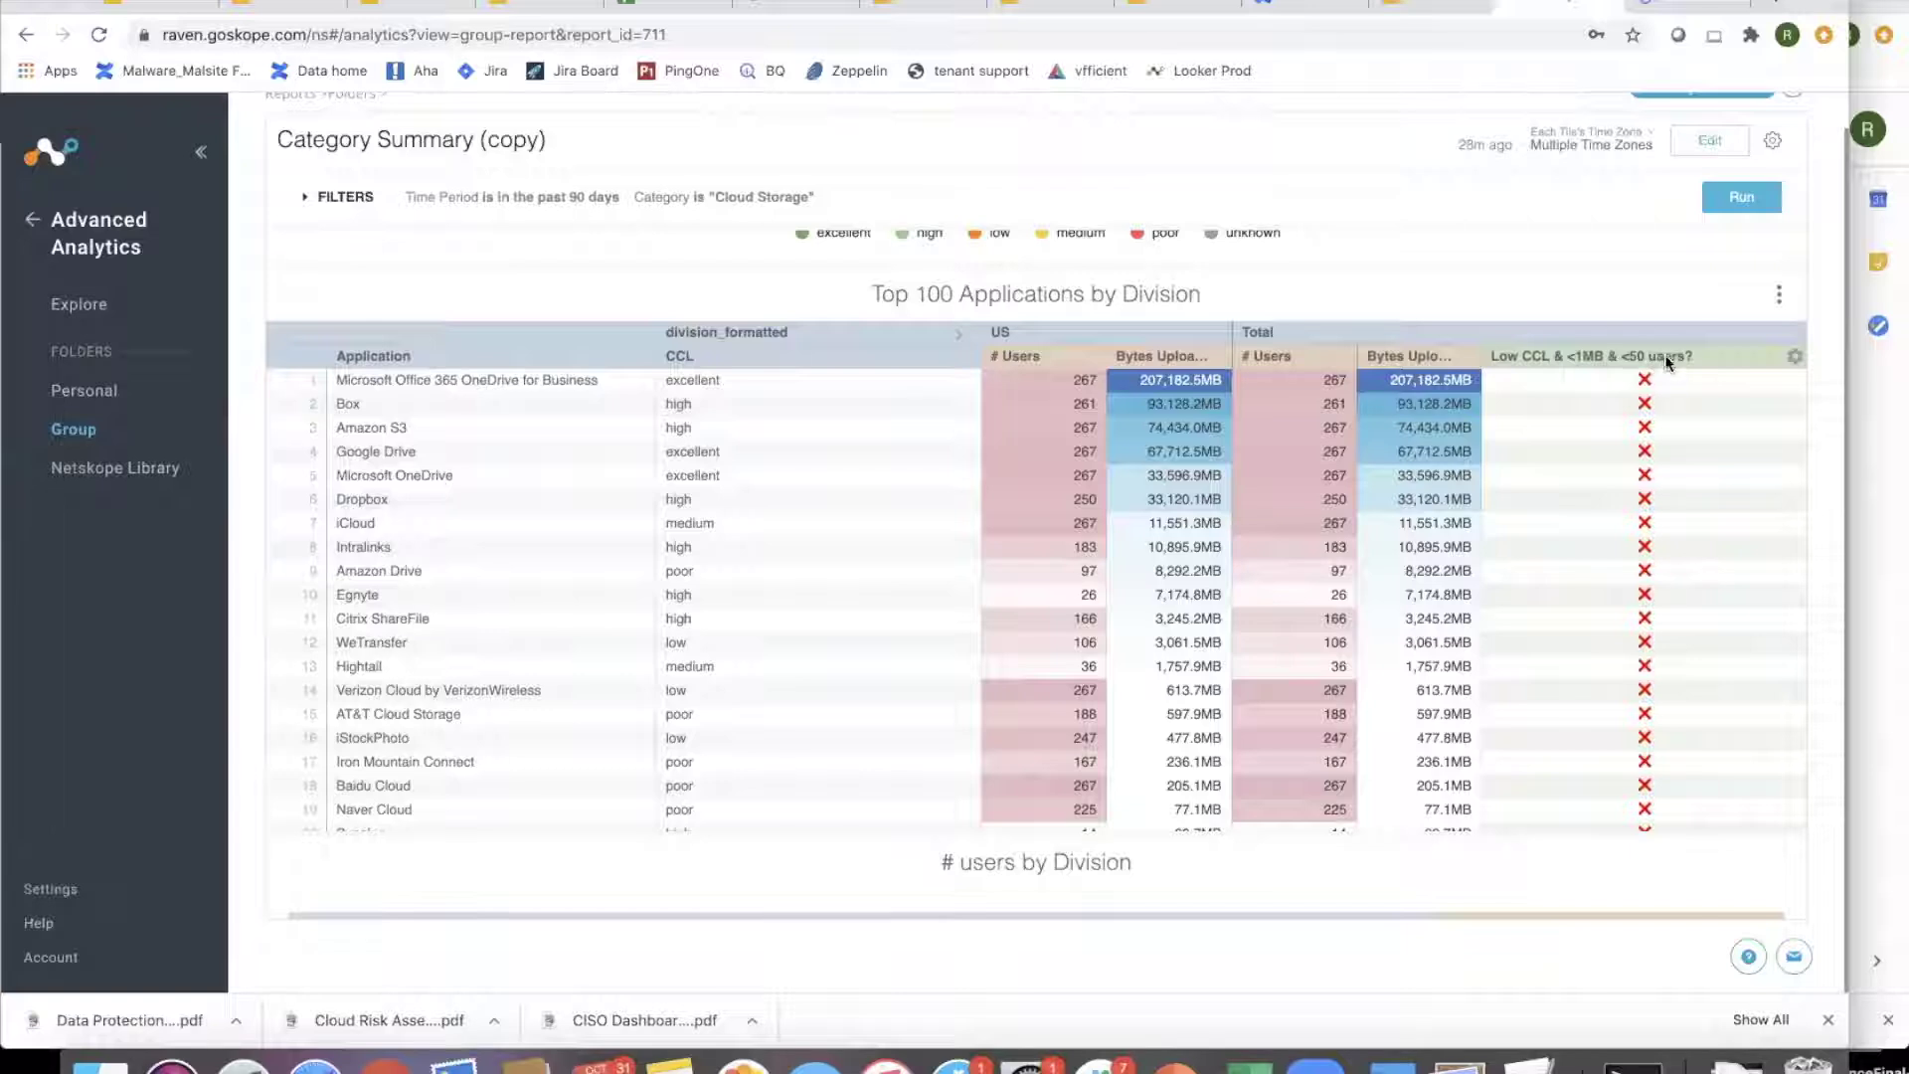
- Open the Top 100 Applications by Division tile of the Category Summary (copy) dashboard for editing
{"action": "left_click", "coordinate": [1794, 356]}
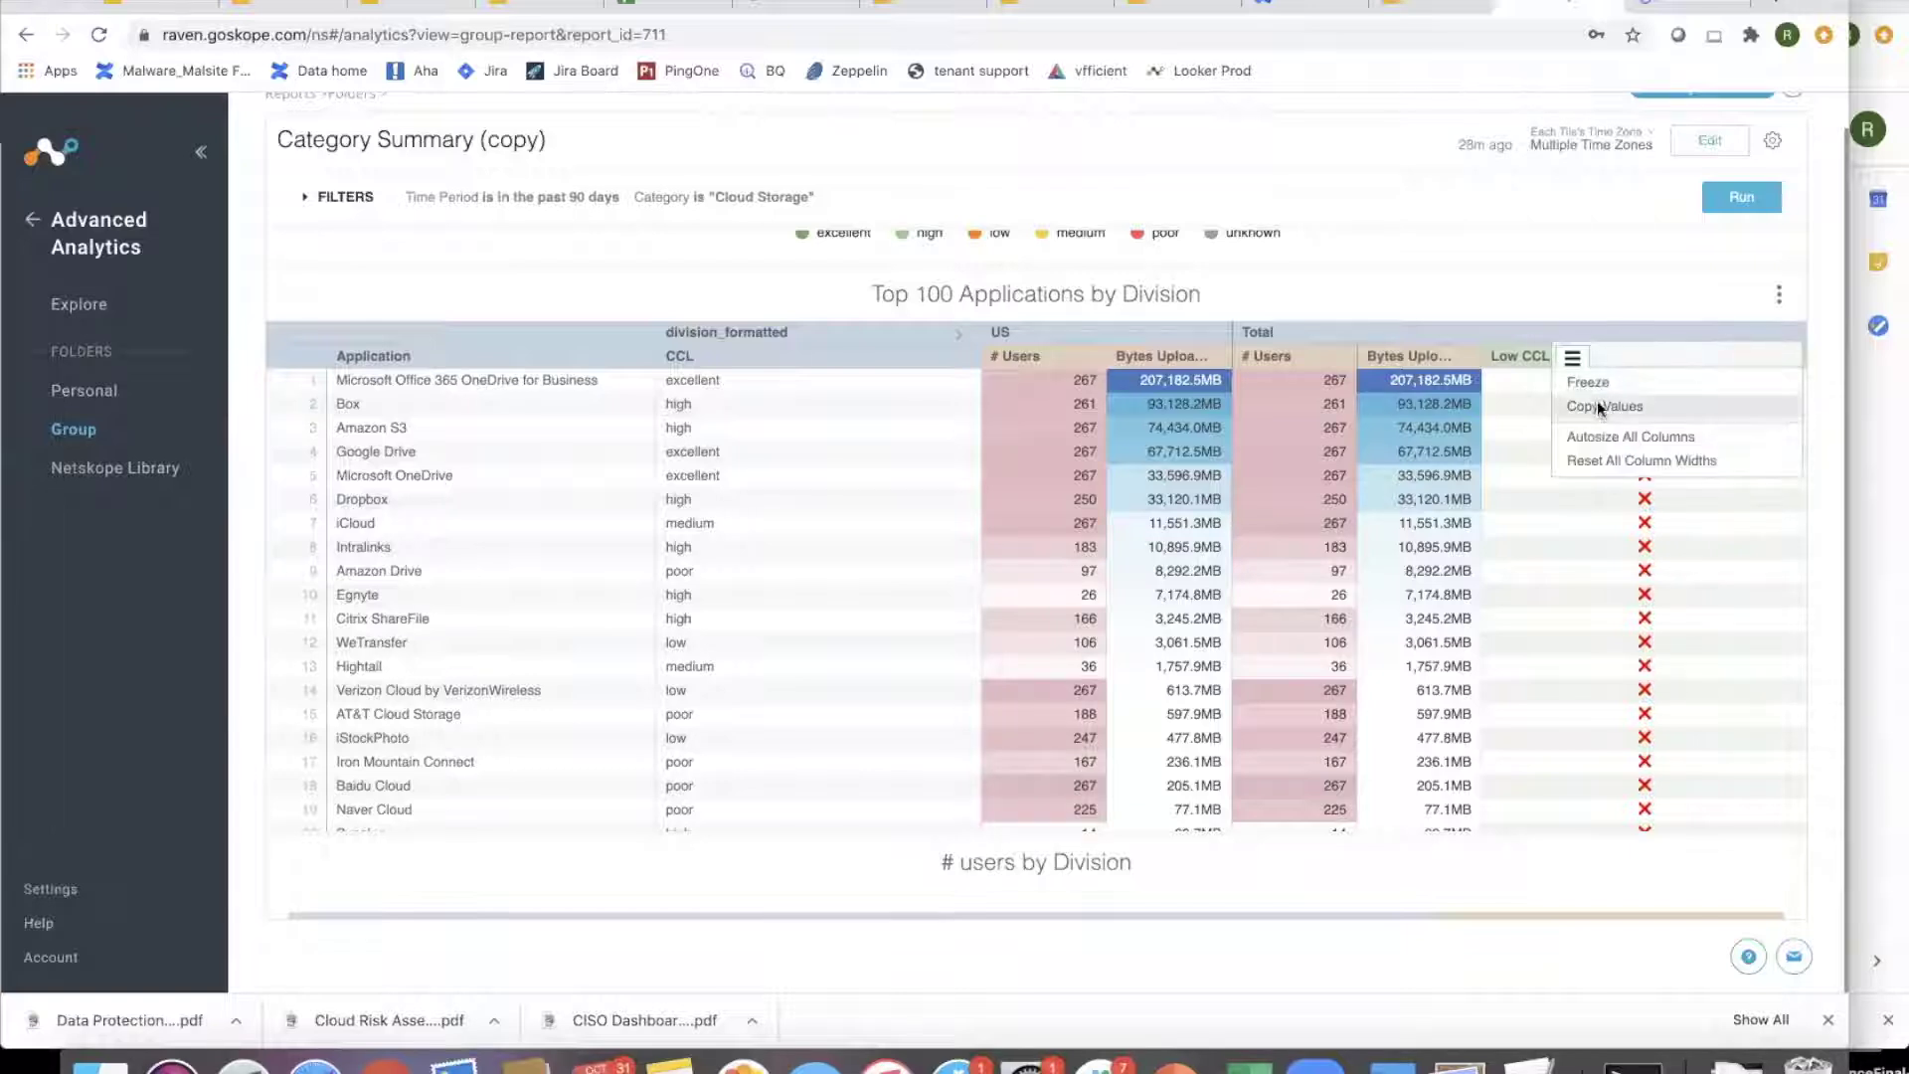
{"action": "left_click", "coordinate": [1780, 297]}
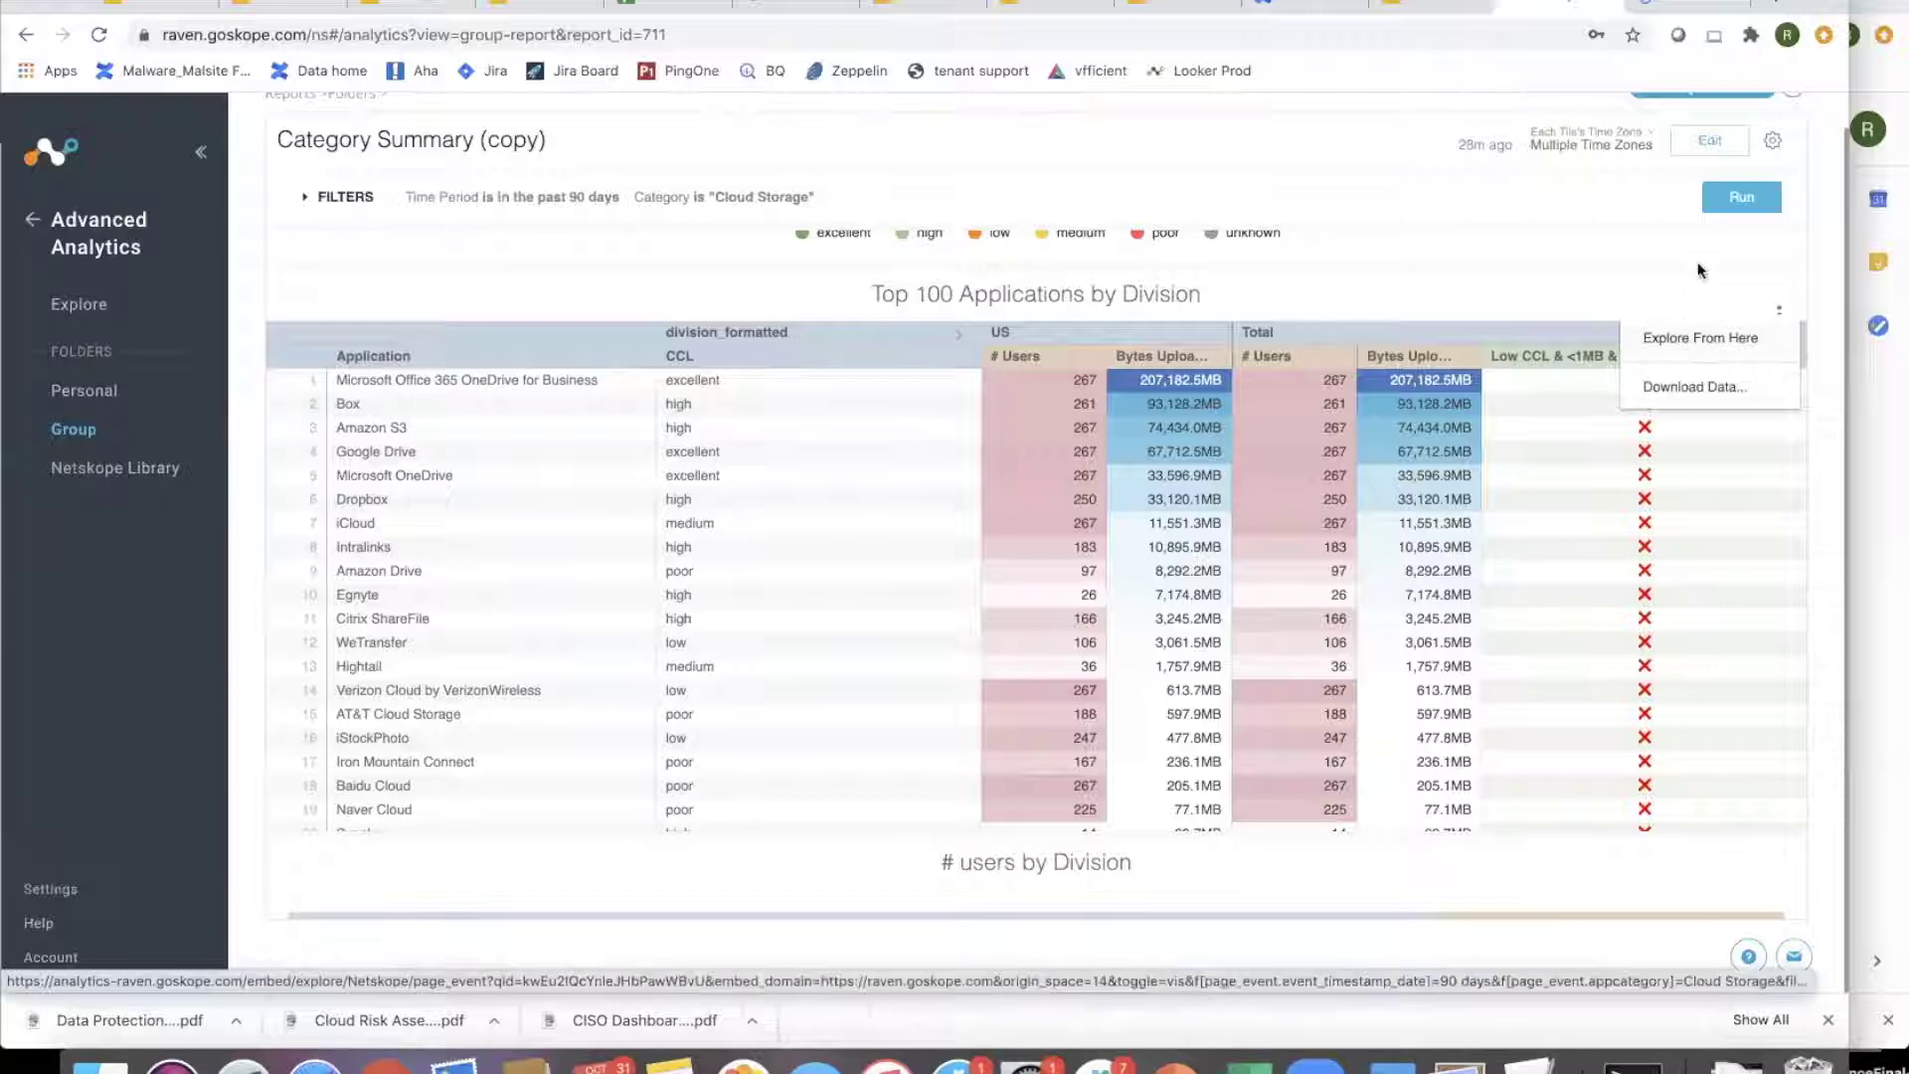
{"action": "left_click", "coordinate": [1710, 142]}
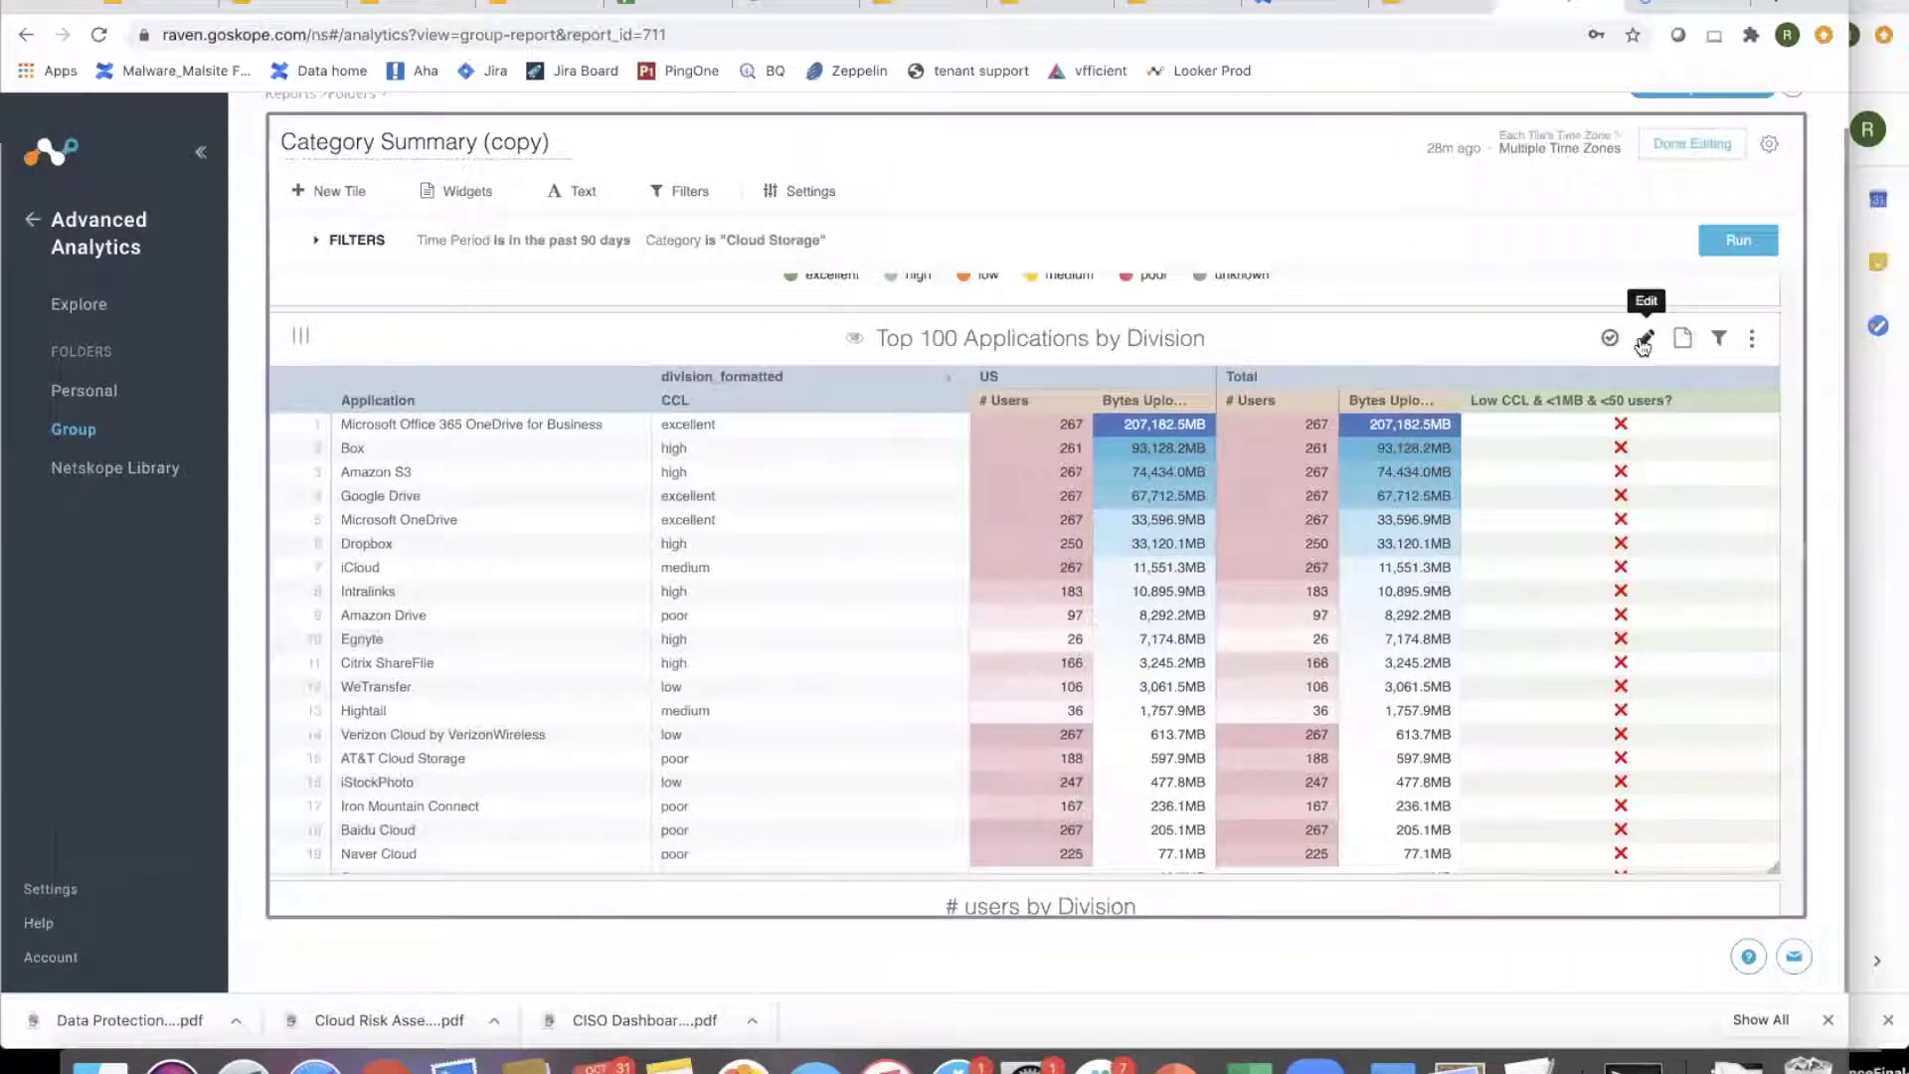
{"action": "left_click", "coordinate": [1644, 340]}
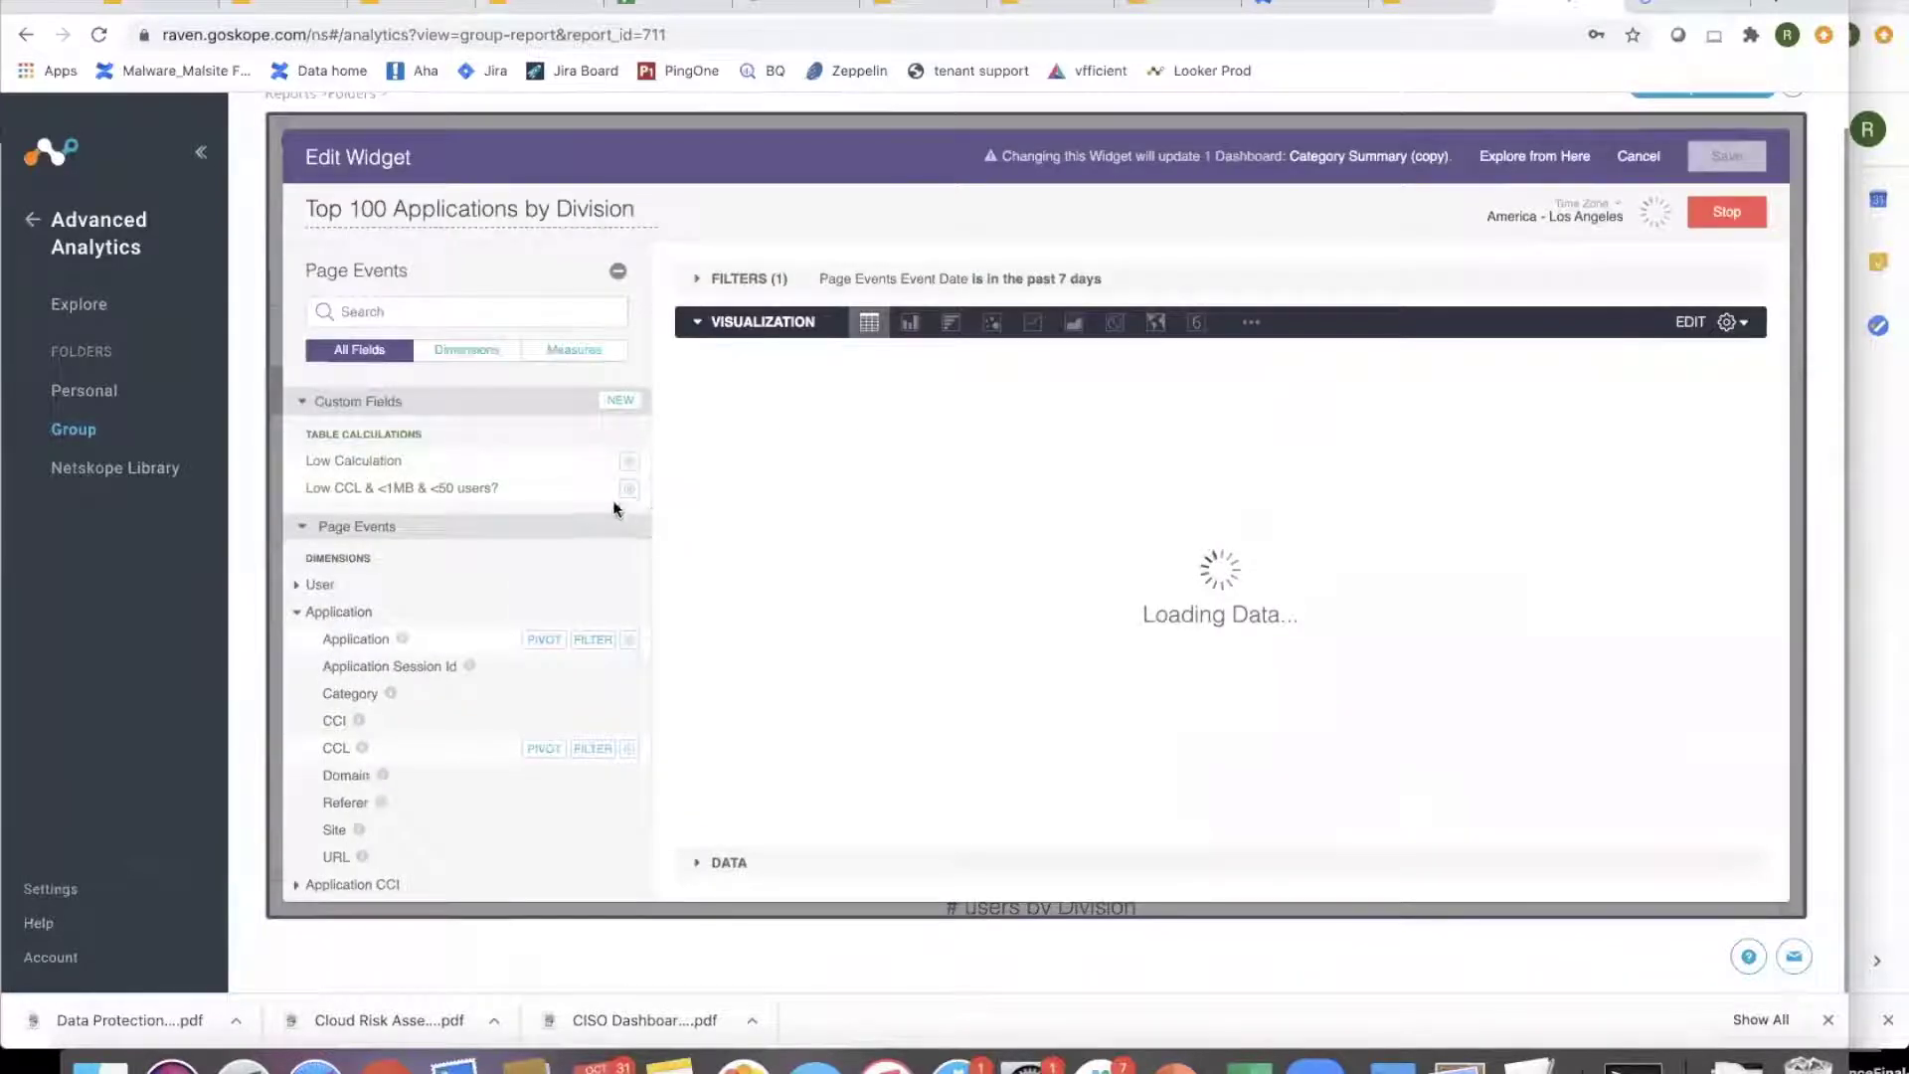
- Examine the expressions of the Low CCL & <1MB & <50 users? and Low Calculation table calculations
{"action": "left_click", "coordinate": [628, 488]}
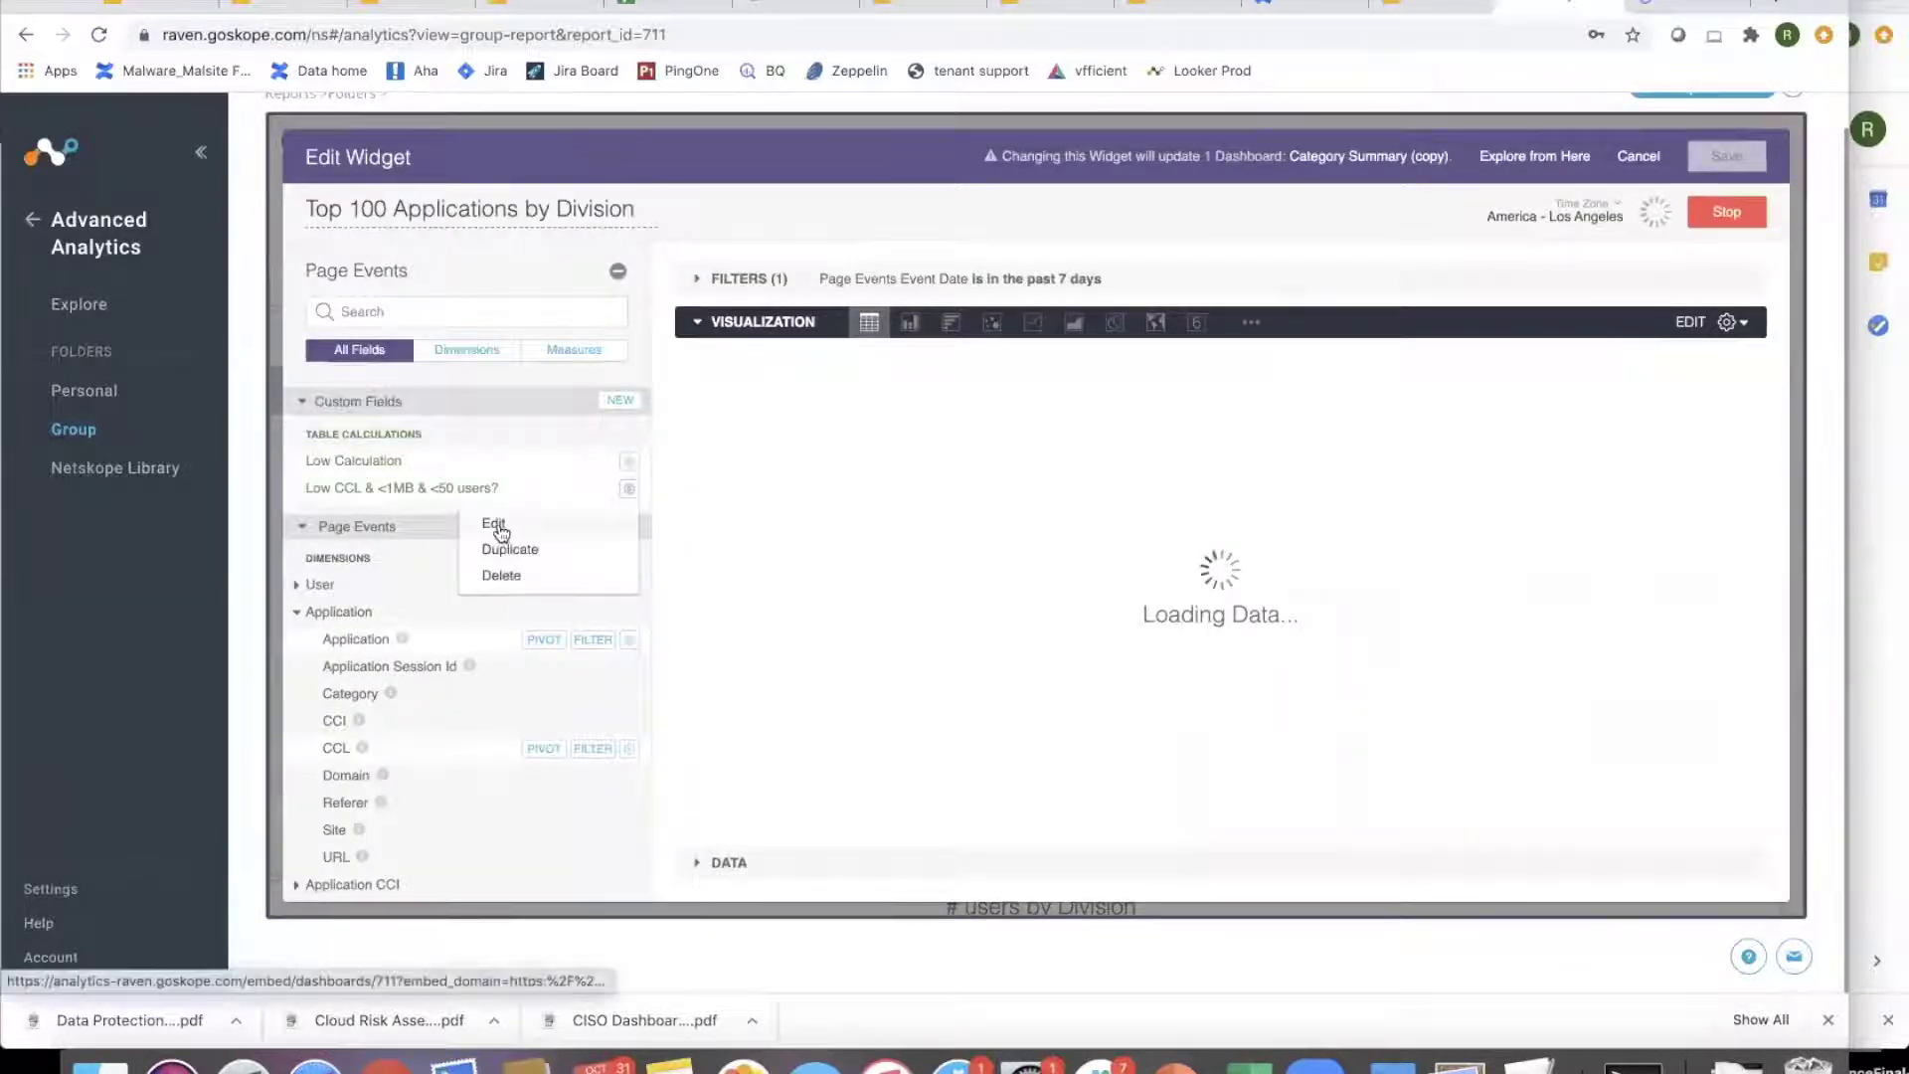
{"action": "left_click", "coordinate": [497, 524]}
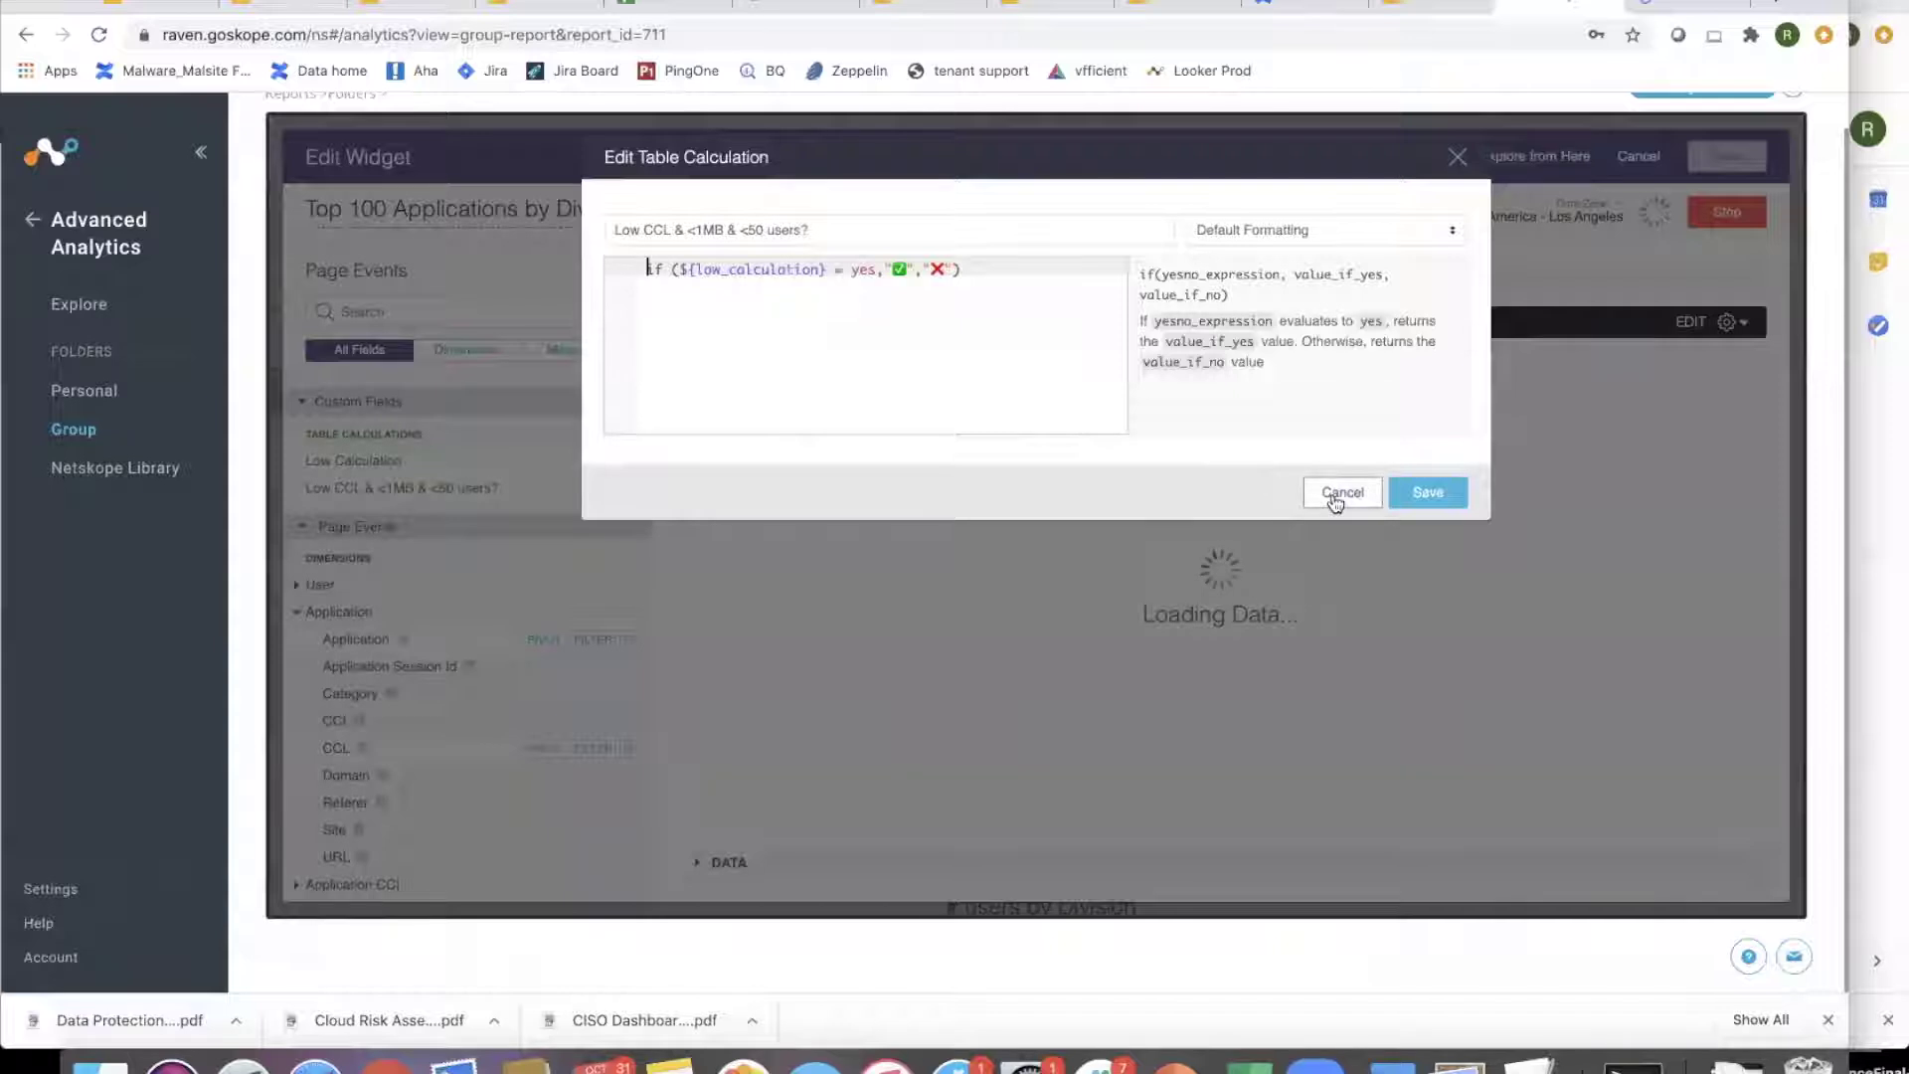
{"action": "left_click", "coordinate": [1336, 494]}
{"action": "left_click", "coordinate": [628, 487]}
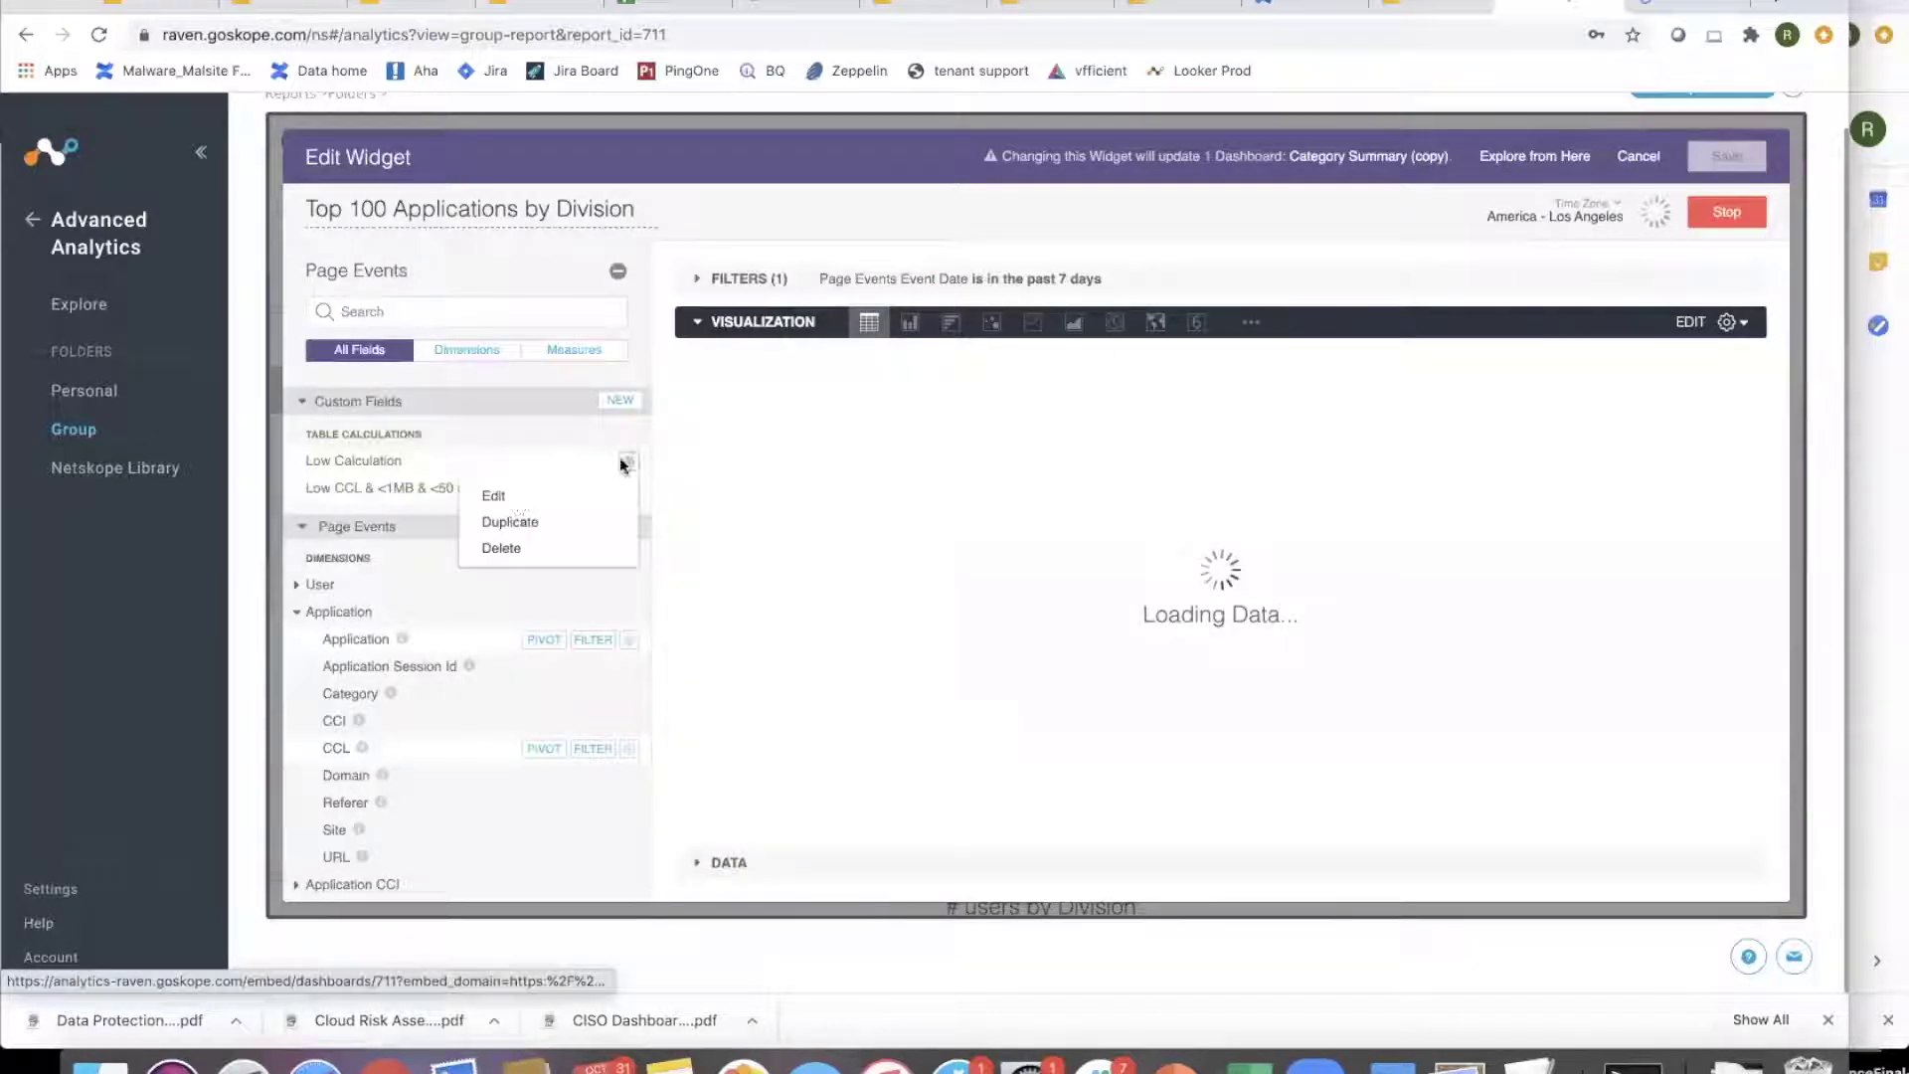
{"action": "left_click", "coordinate": [508, 498]}
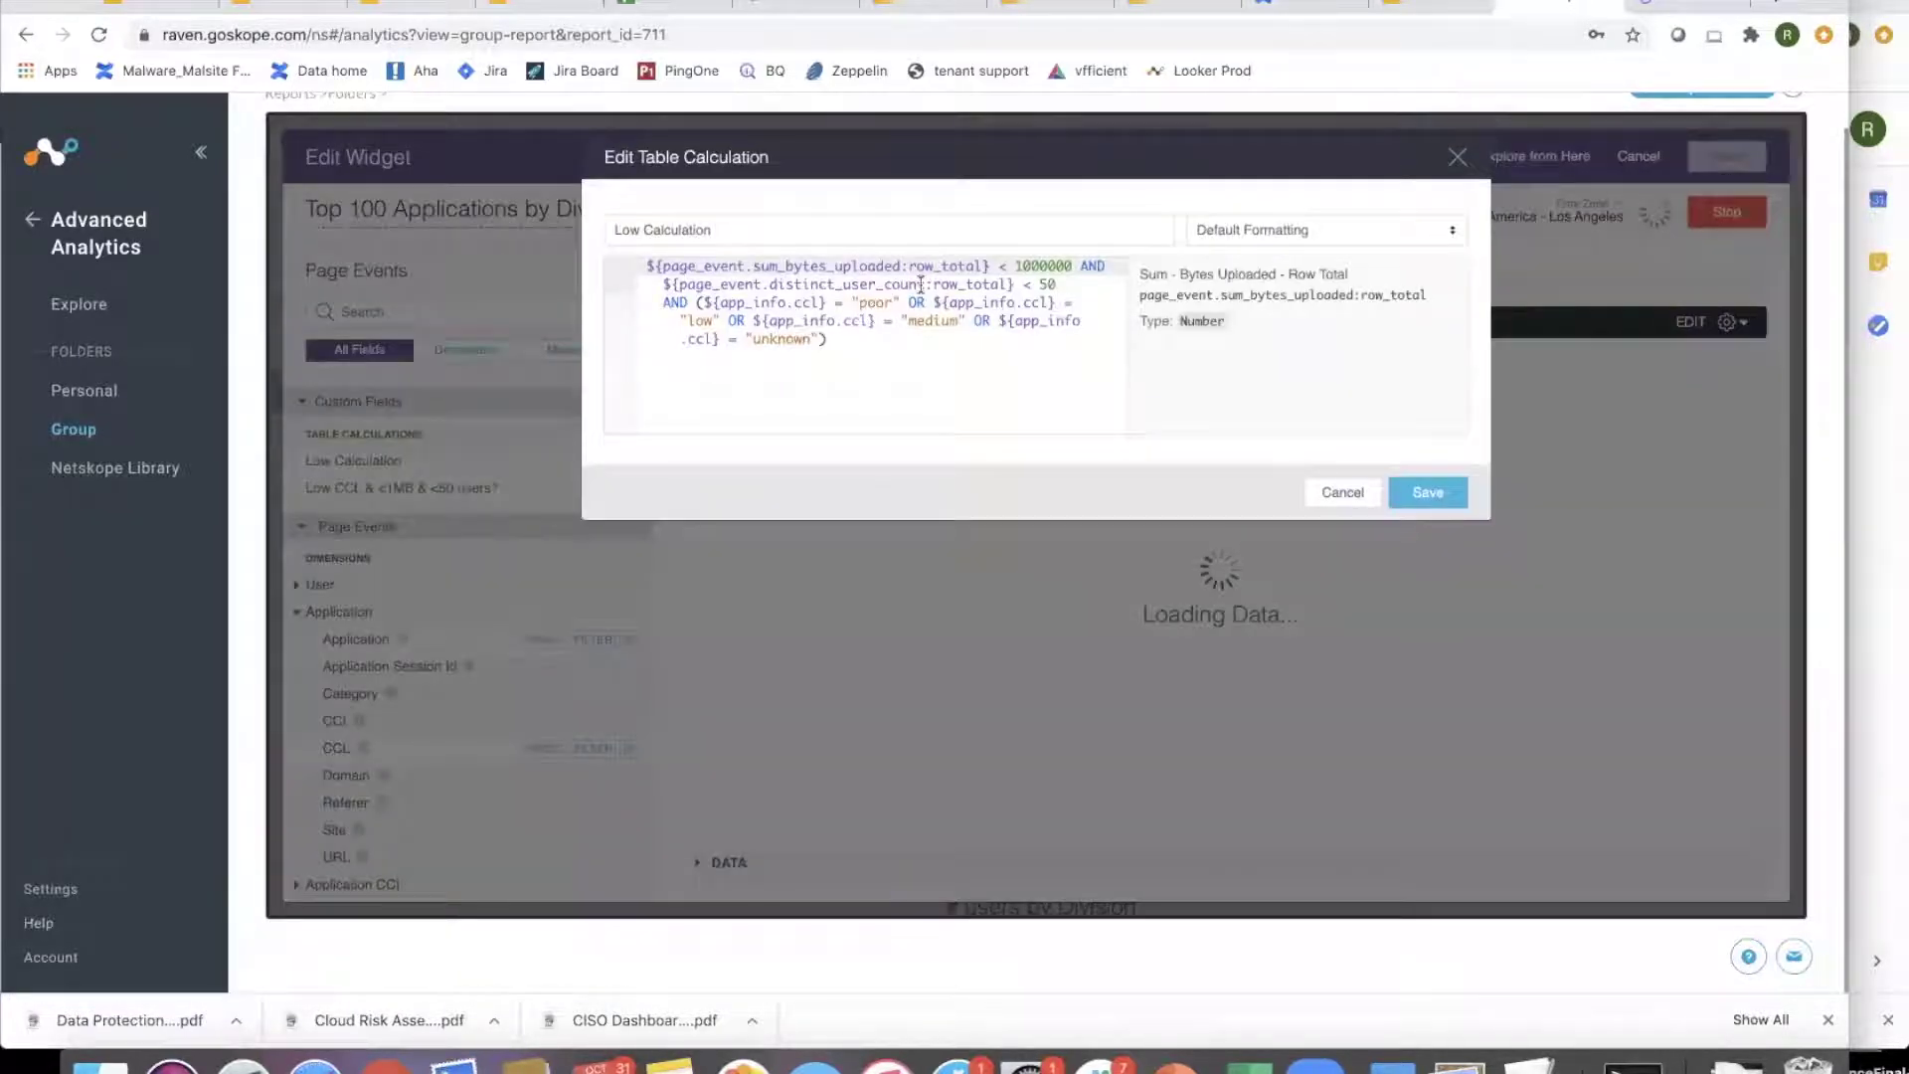
{"action": "left_click", "coordinate": [1335, 491]}
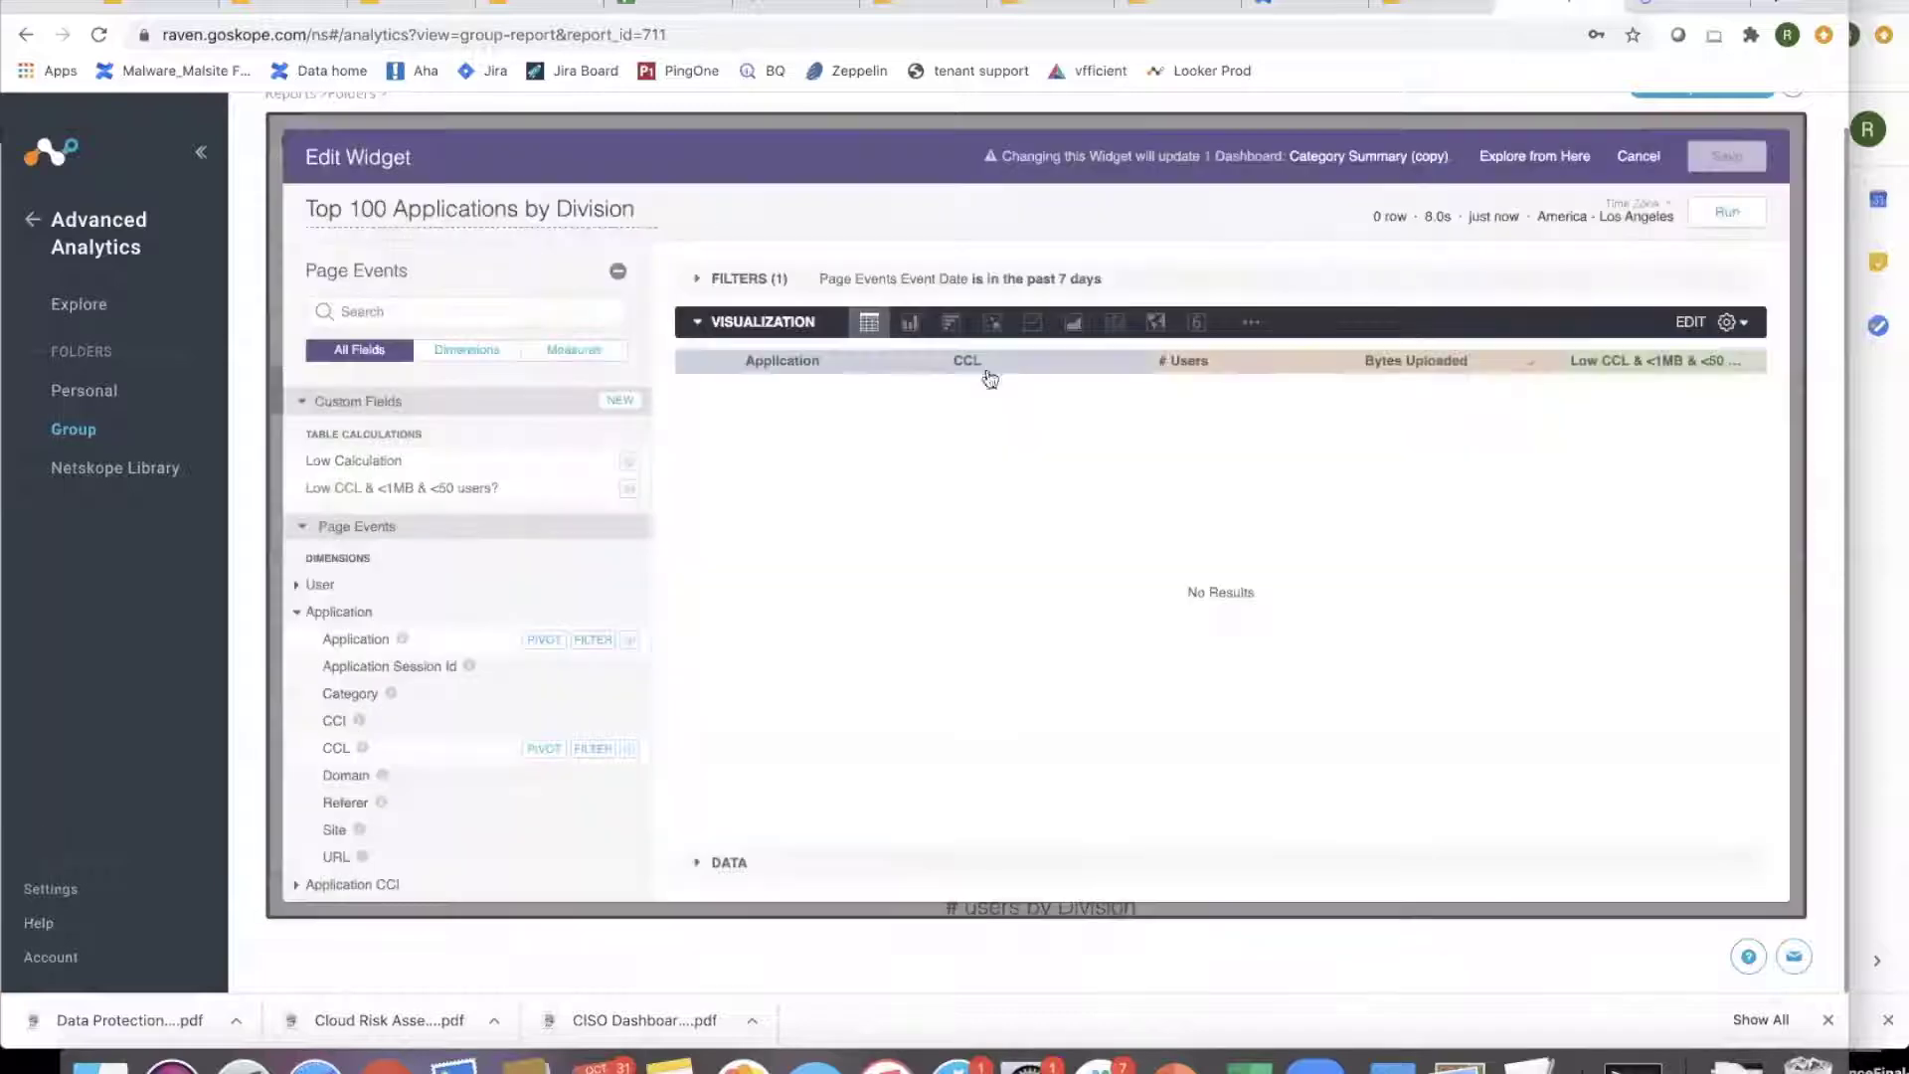
{"action": "left_click", "coordinate": [629, 488]}
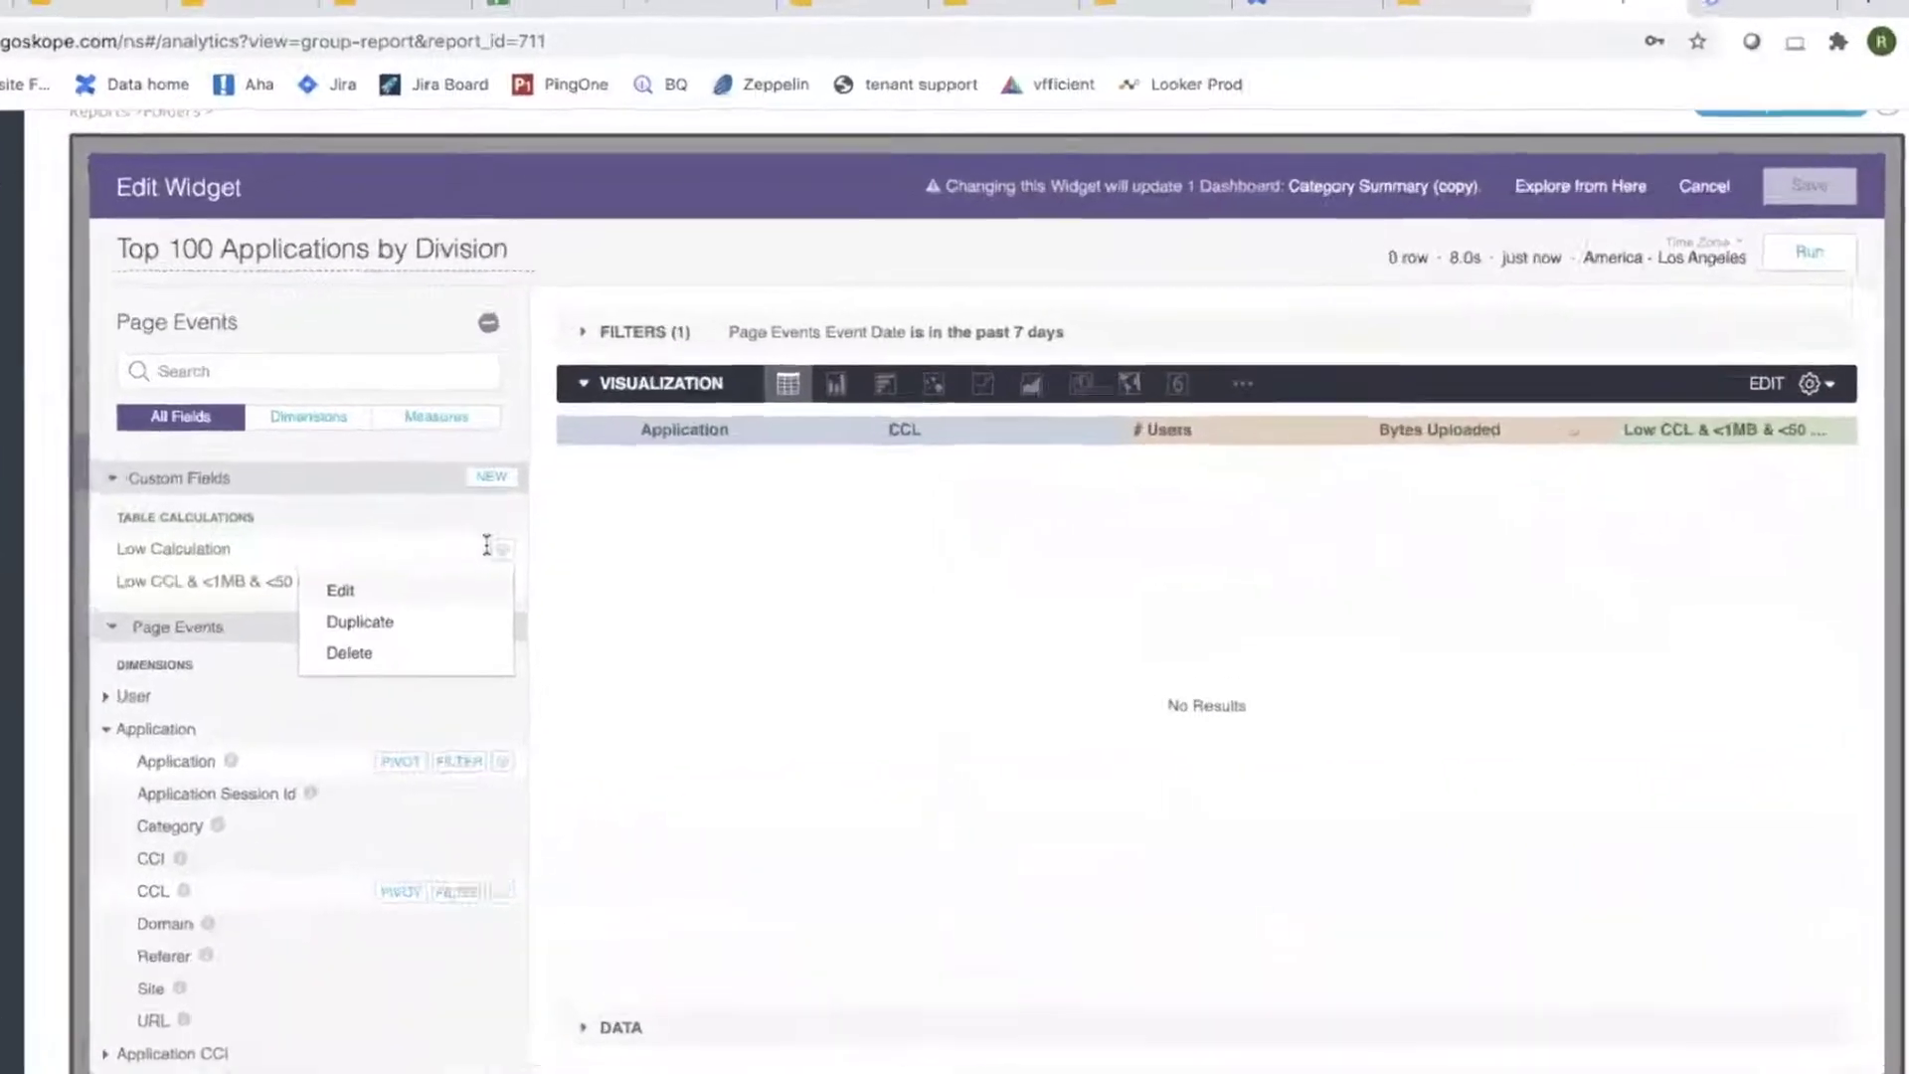
{"action": "left_click", "coordinate": [494, 499]}
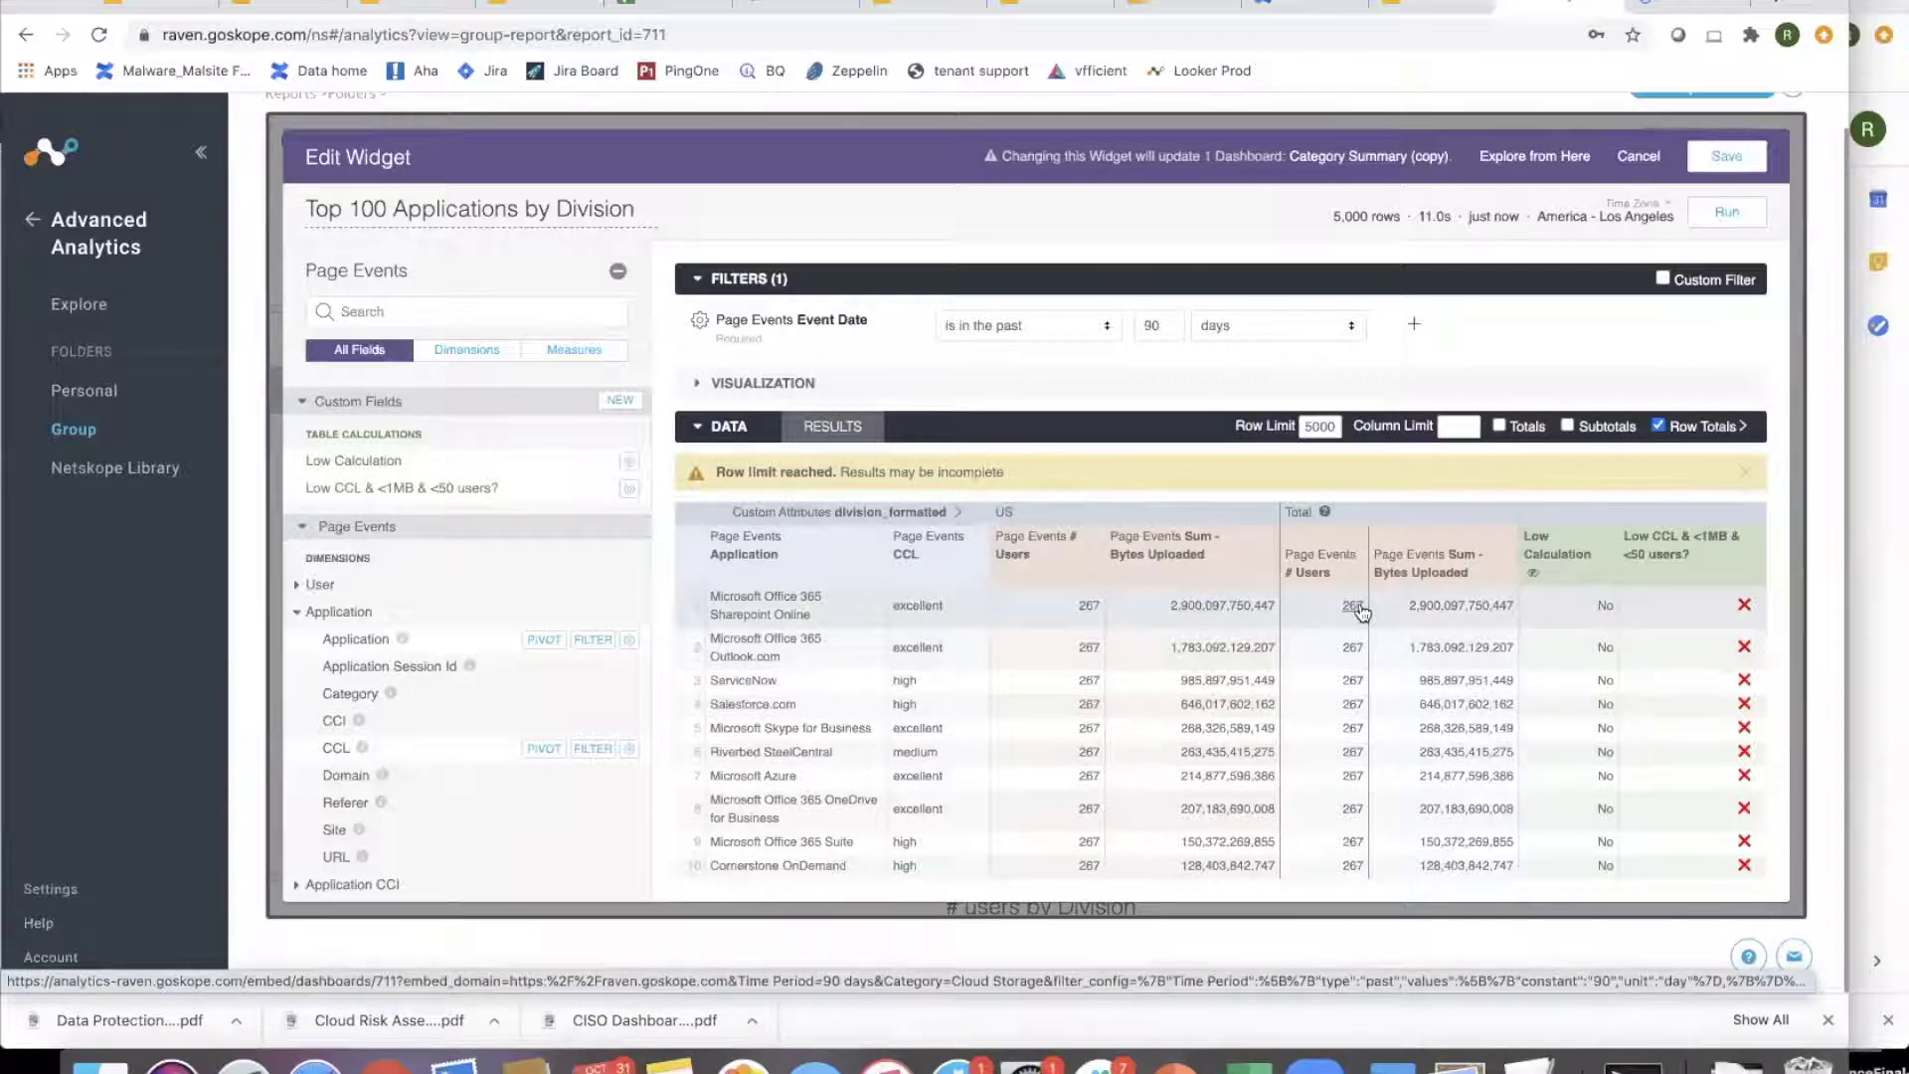
- Scroll through the widget's data results table
{"action": "scroll", "coordinate": [1586, 810], "scroll_direction": "down", "scroll_amount": 10}
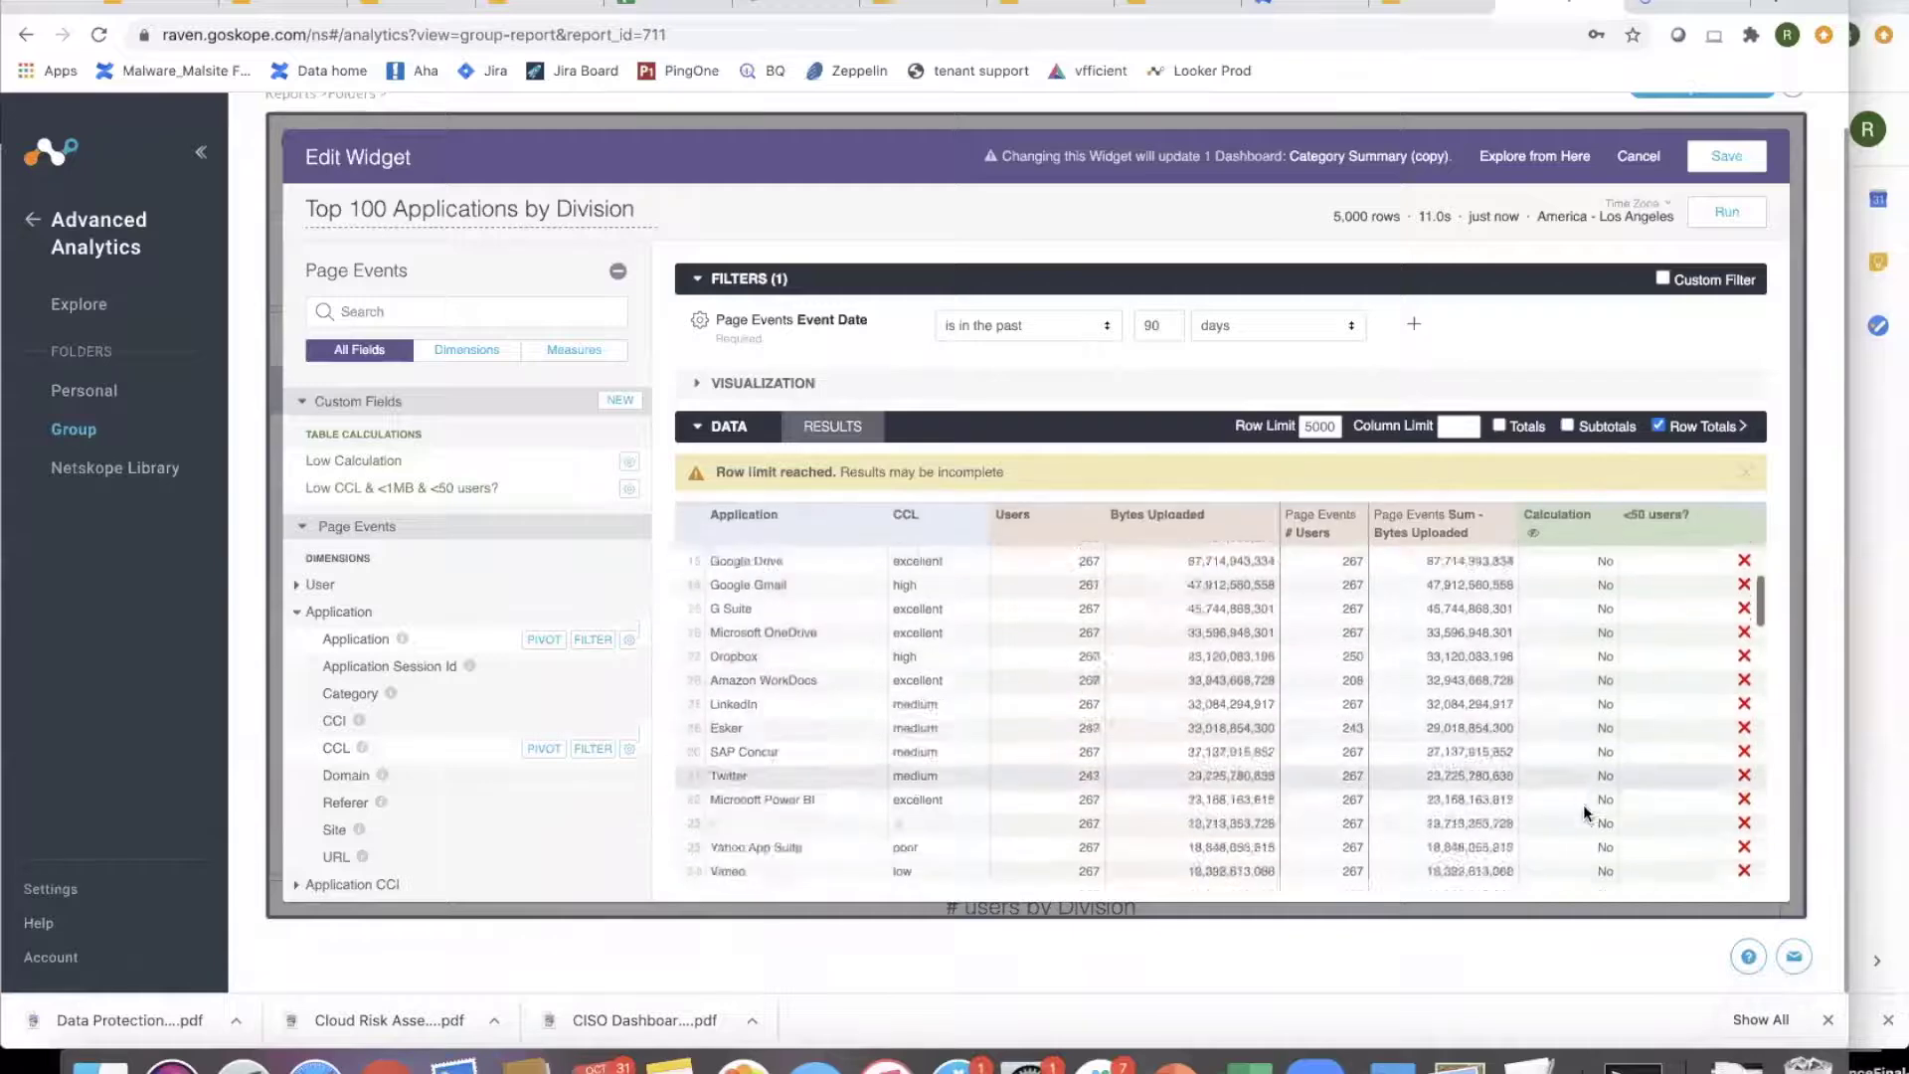
{"action": "scroll", "coordinate": [1586, 813], "scroll_direction": "down", "scroll_amount": 20}
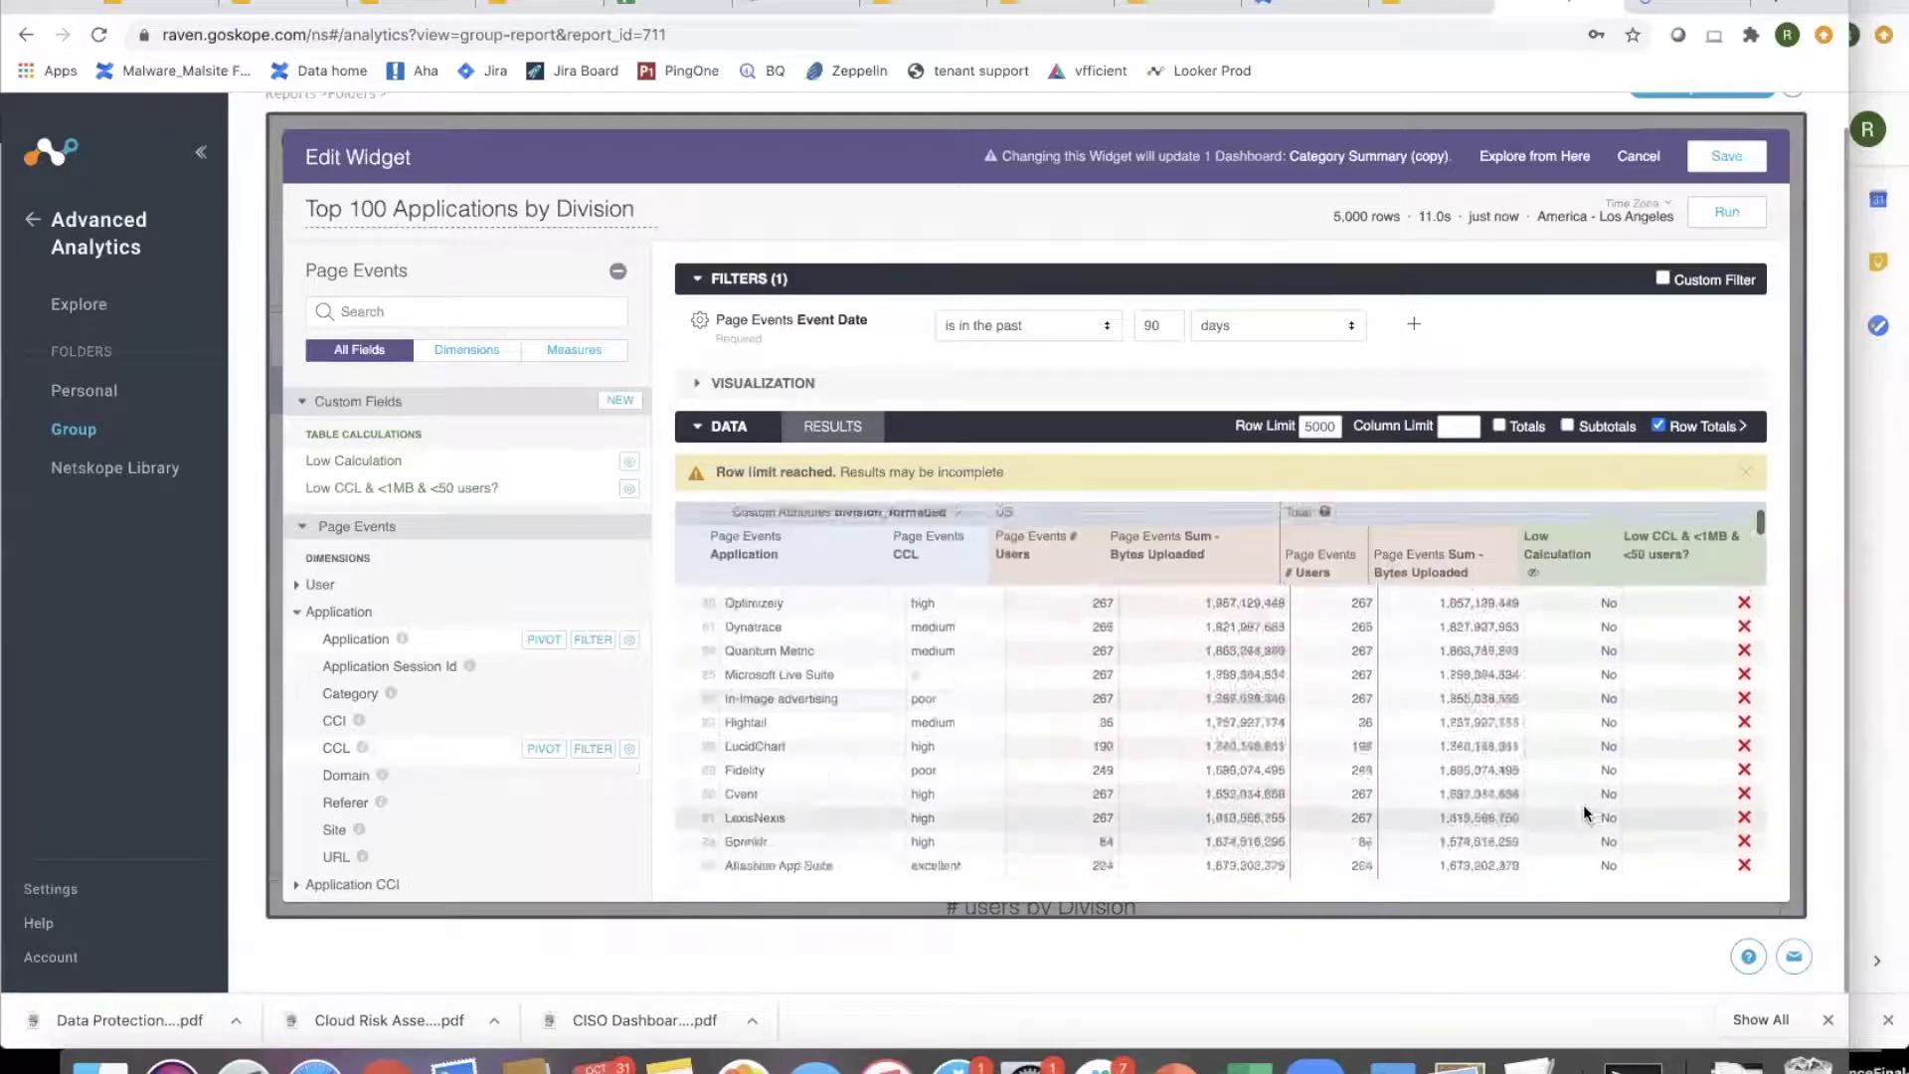
{"action": "scroll", "coordinate": [1722, 680], "scroll_direction": "down", "scroll_amount": 2}
{"action": "left_click_drag", "start_coordinate": [1760, 524], "coordinate": [1767, 687]}
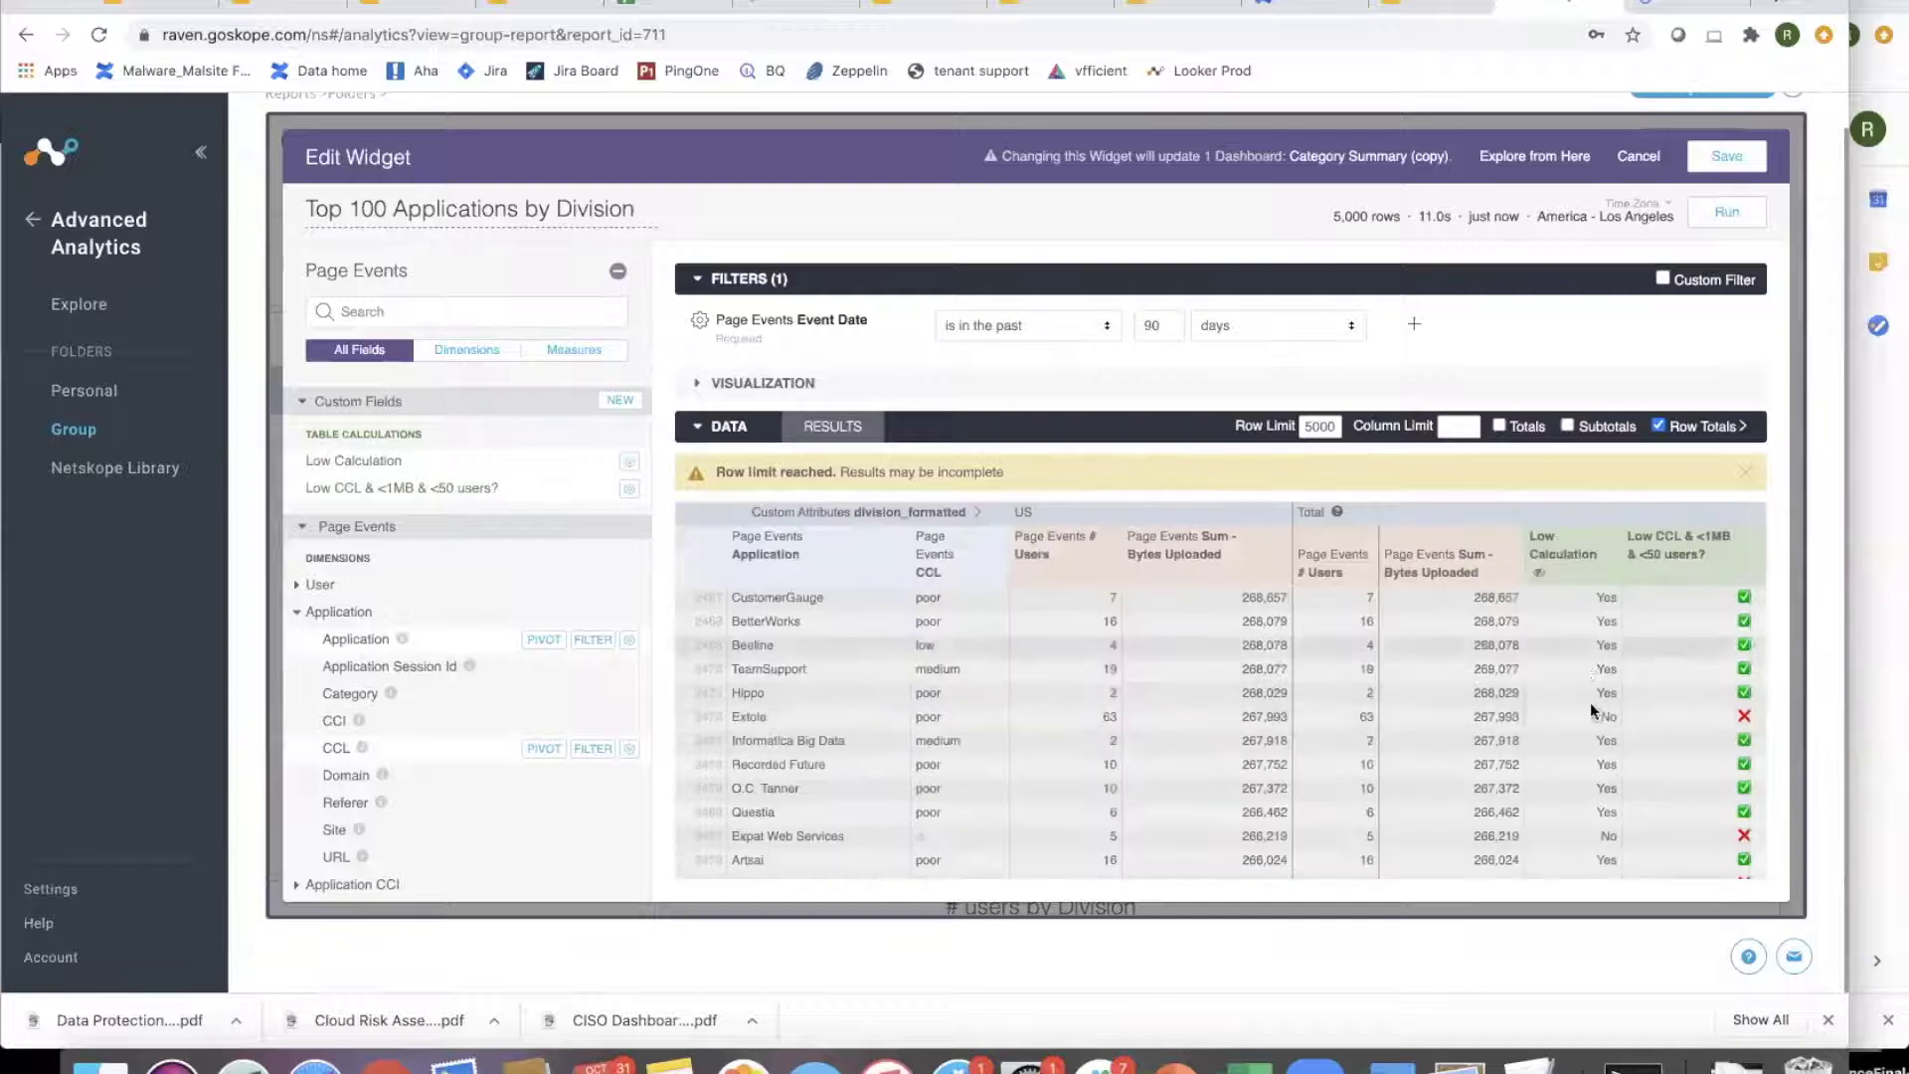
- Reopen both table calculations to review them, selecting the Low Calculation expression
{"action": "left_click", "coordinate": [629, 492]}
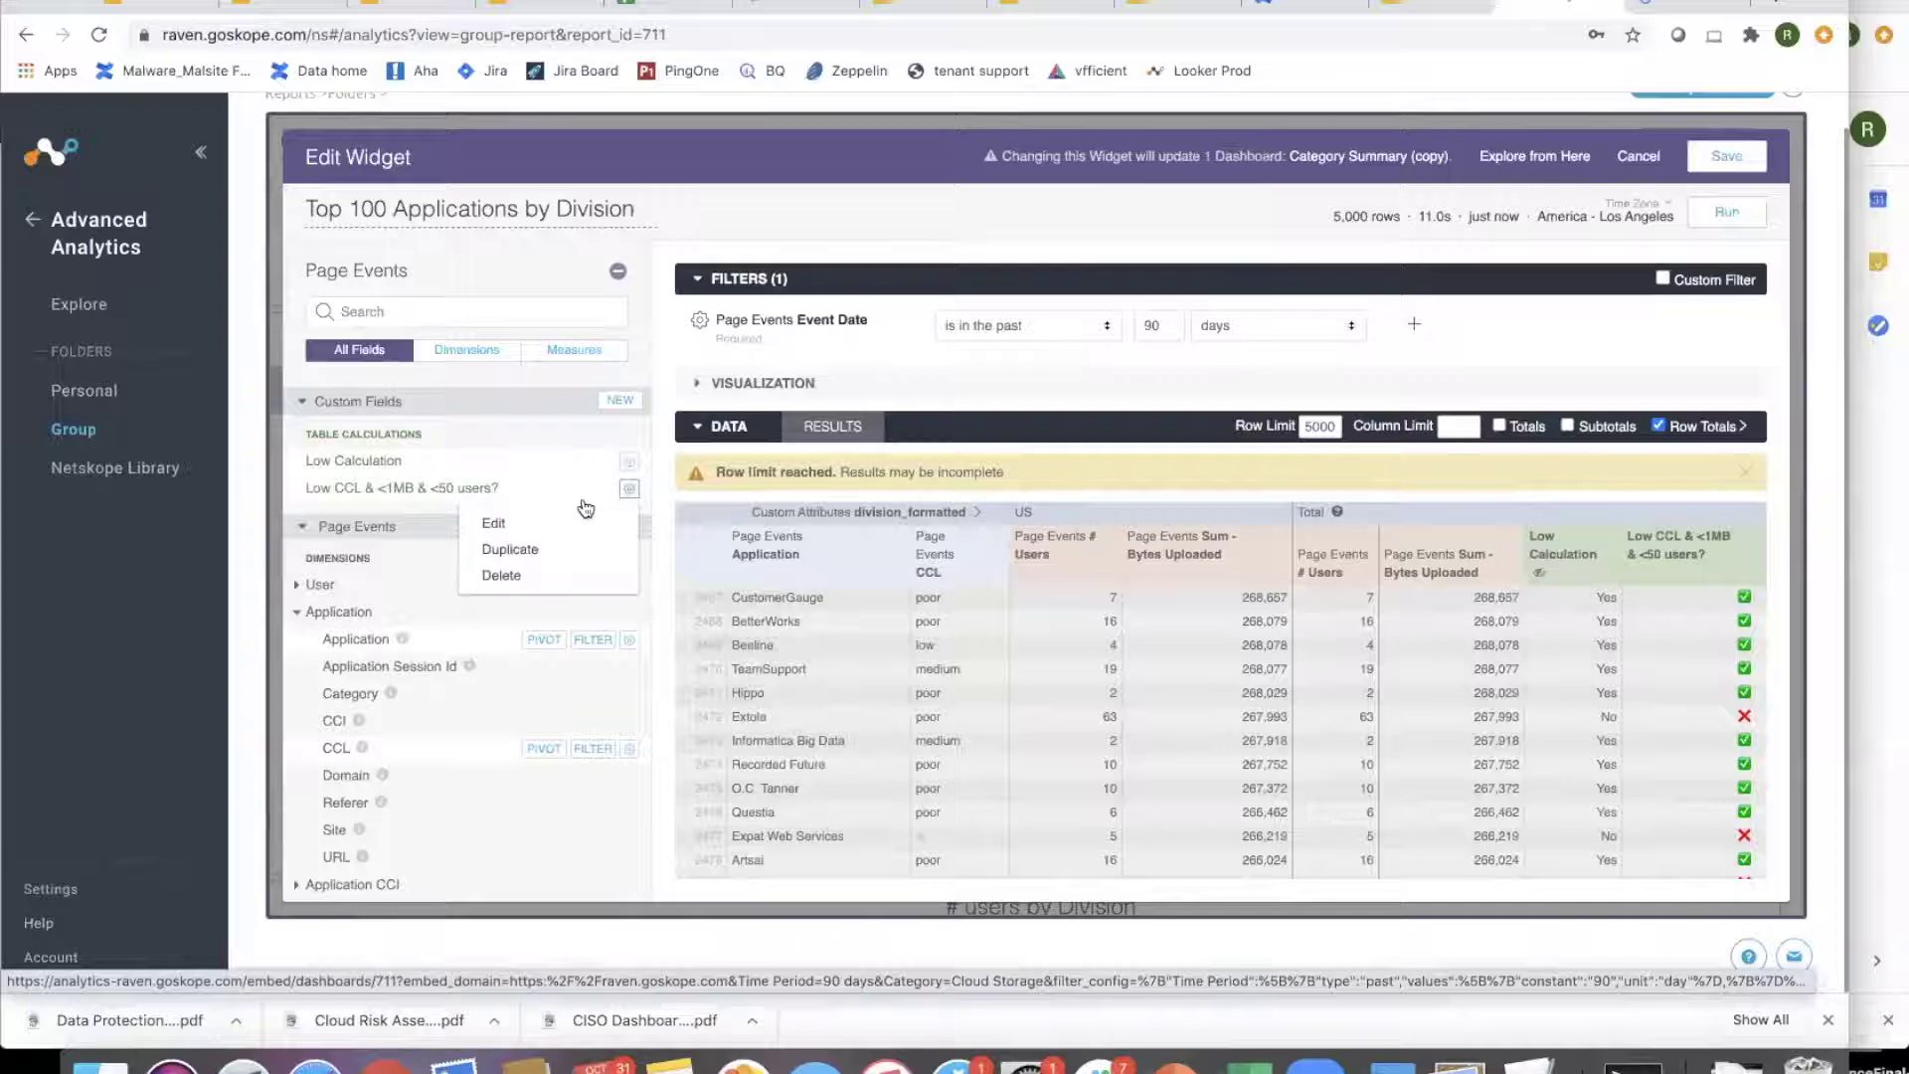
{"action": "left_click", "coordinate": [514, 524]}
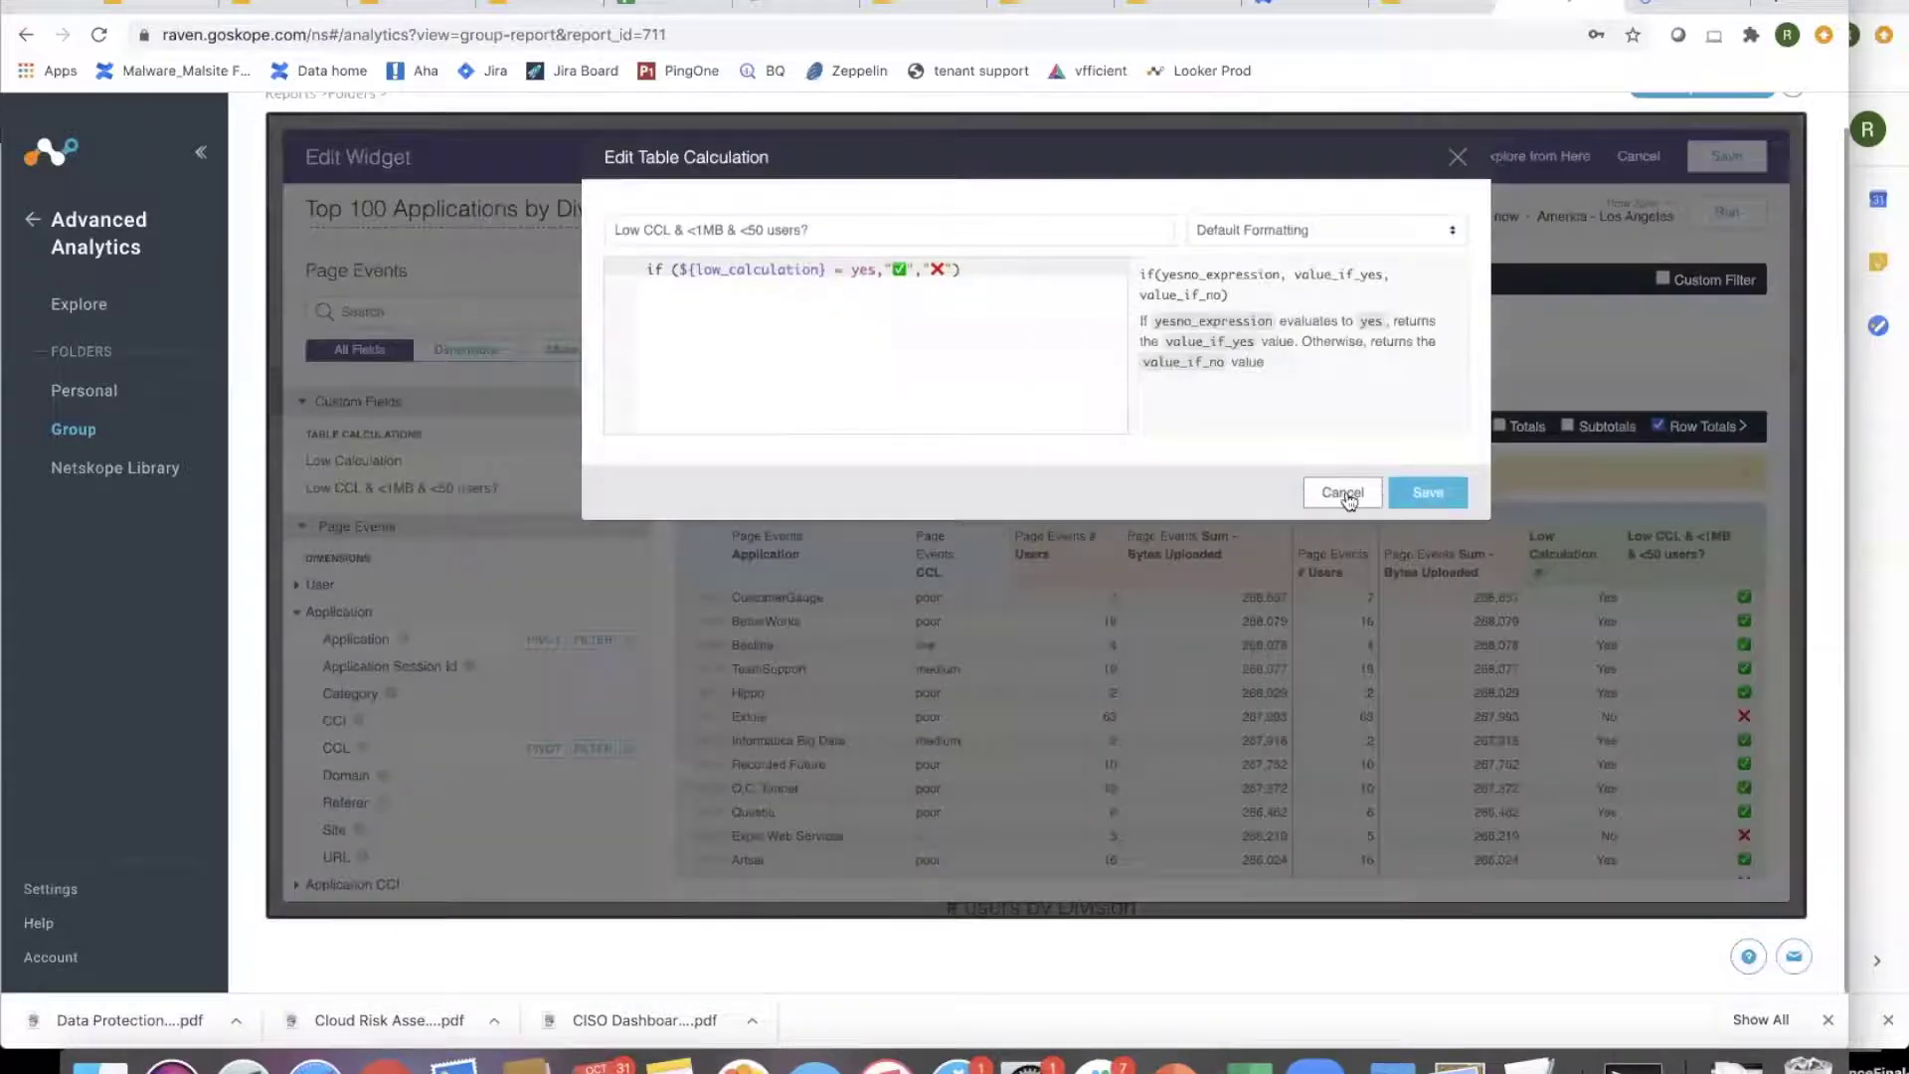
{"action": "left_click", "coordinate": [1343, 493]}
{"action": "left_click", "coordinate": [630, 489]}
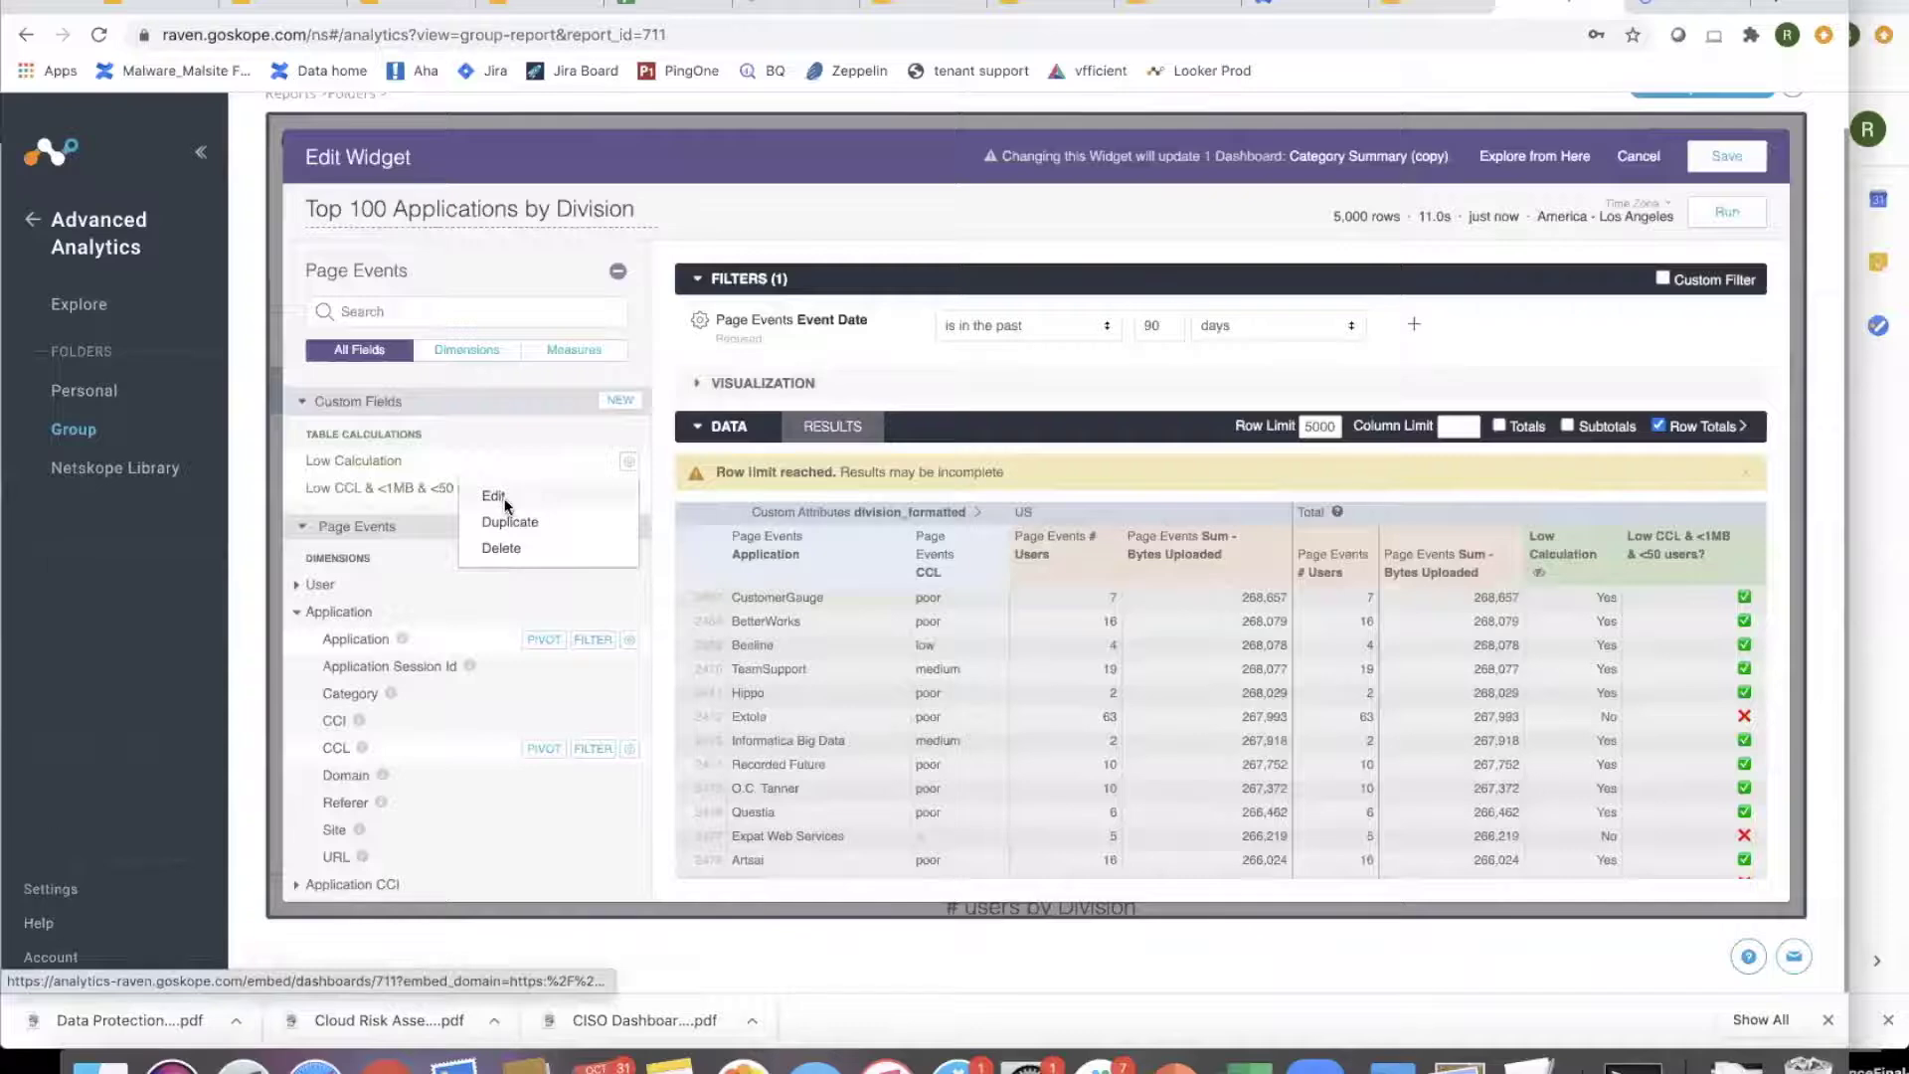
{"action": "left_click", "coordinate": [494, 497]}
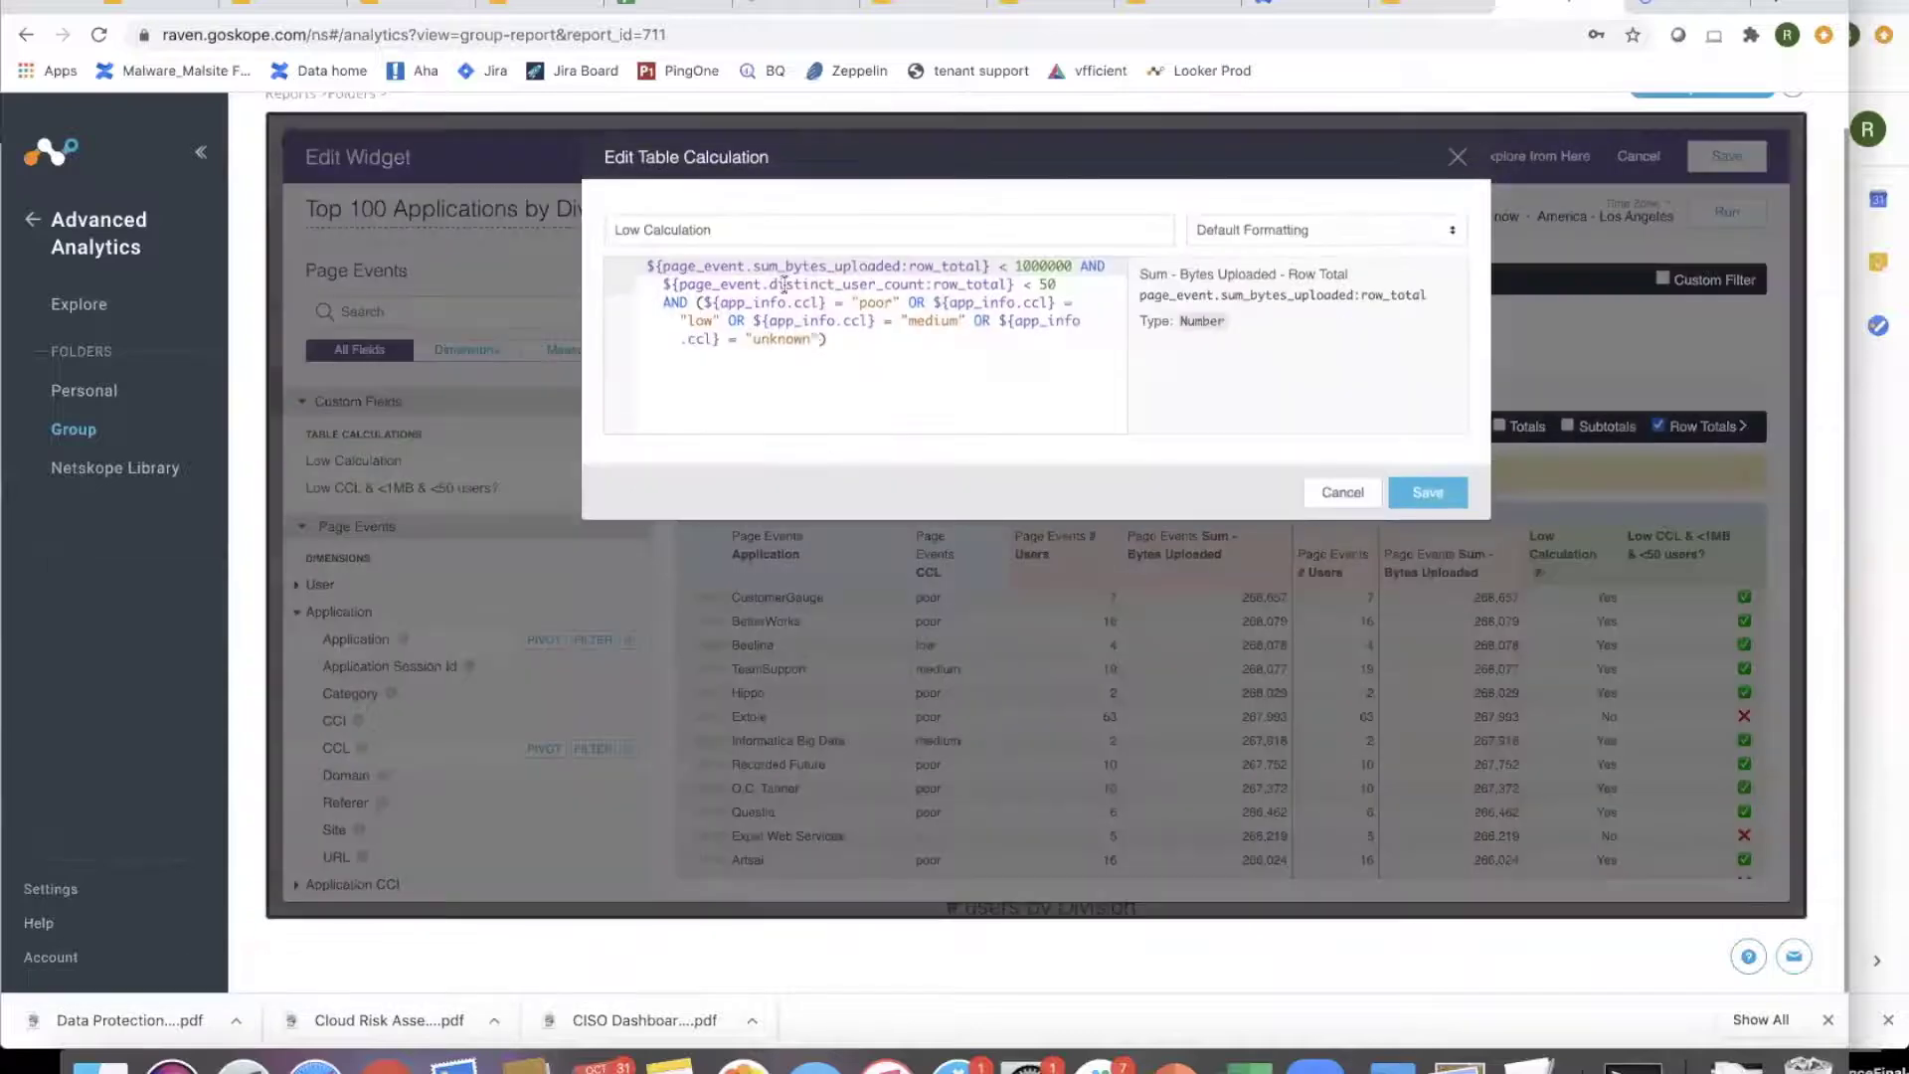
{"action": "left_click", "coordinate": [880, 340]}
{"action": "key", "text": "Return"}
{"action": "key", "text": "Return"}
{"action": "key", "text": "Return"}
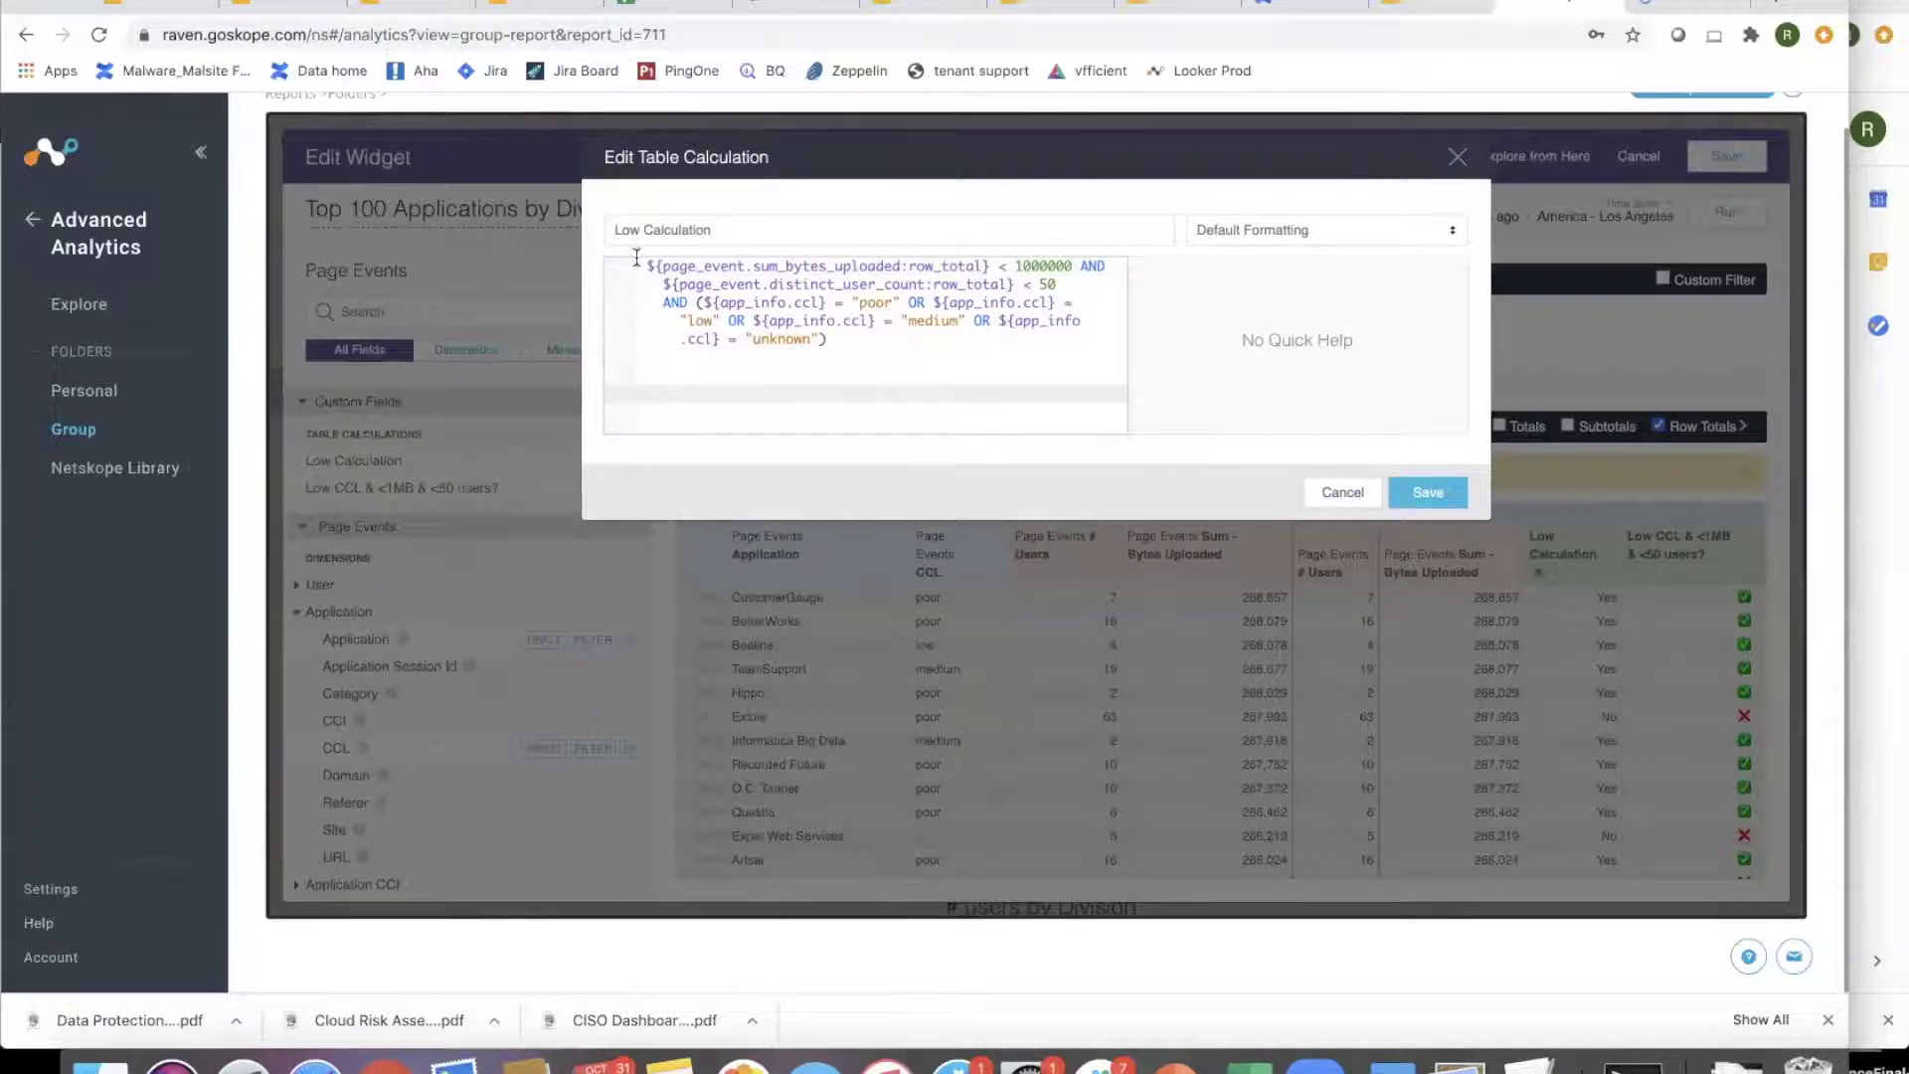
{"action": "left_click_drag", "start_coordinate": [638, 265], "coordinate": [886, 358]}
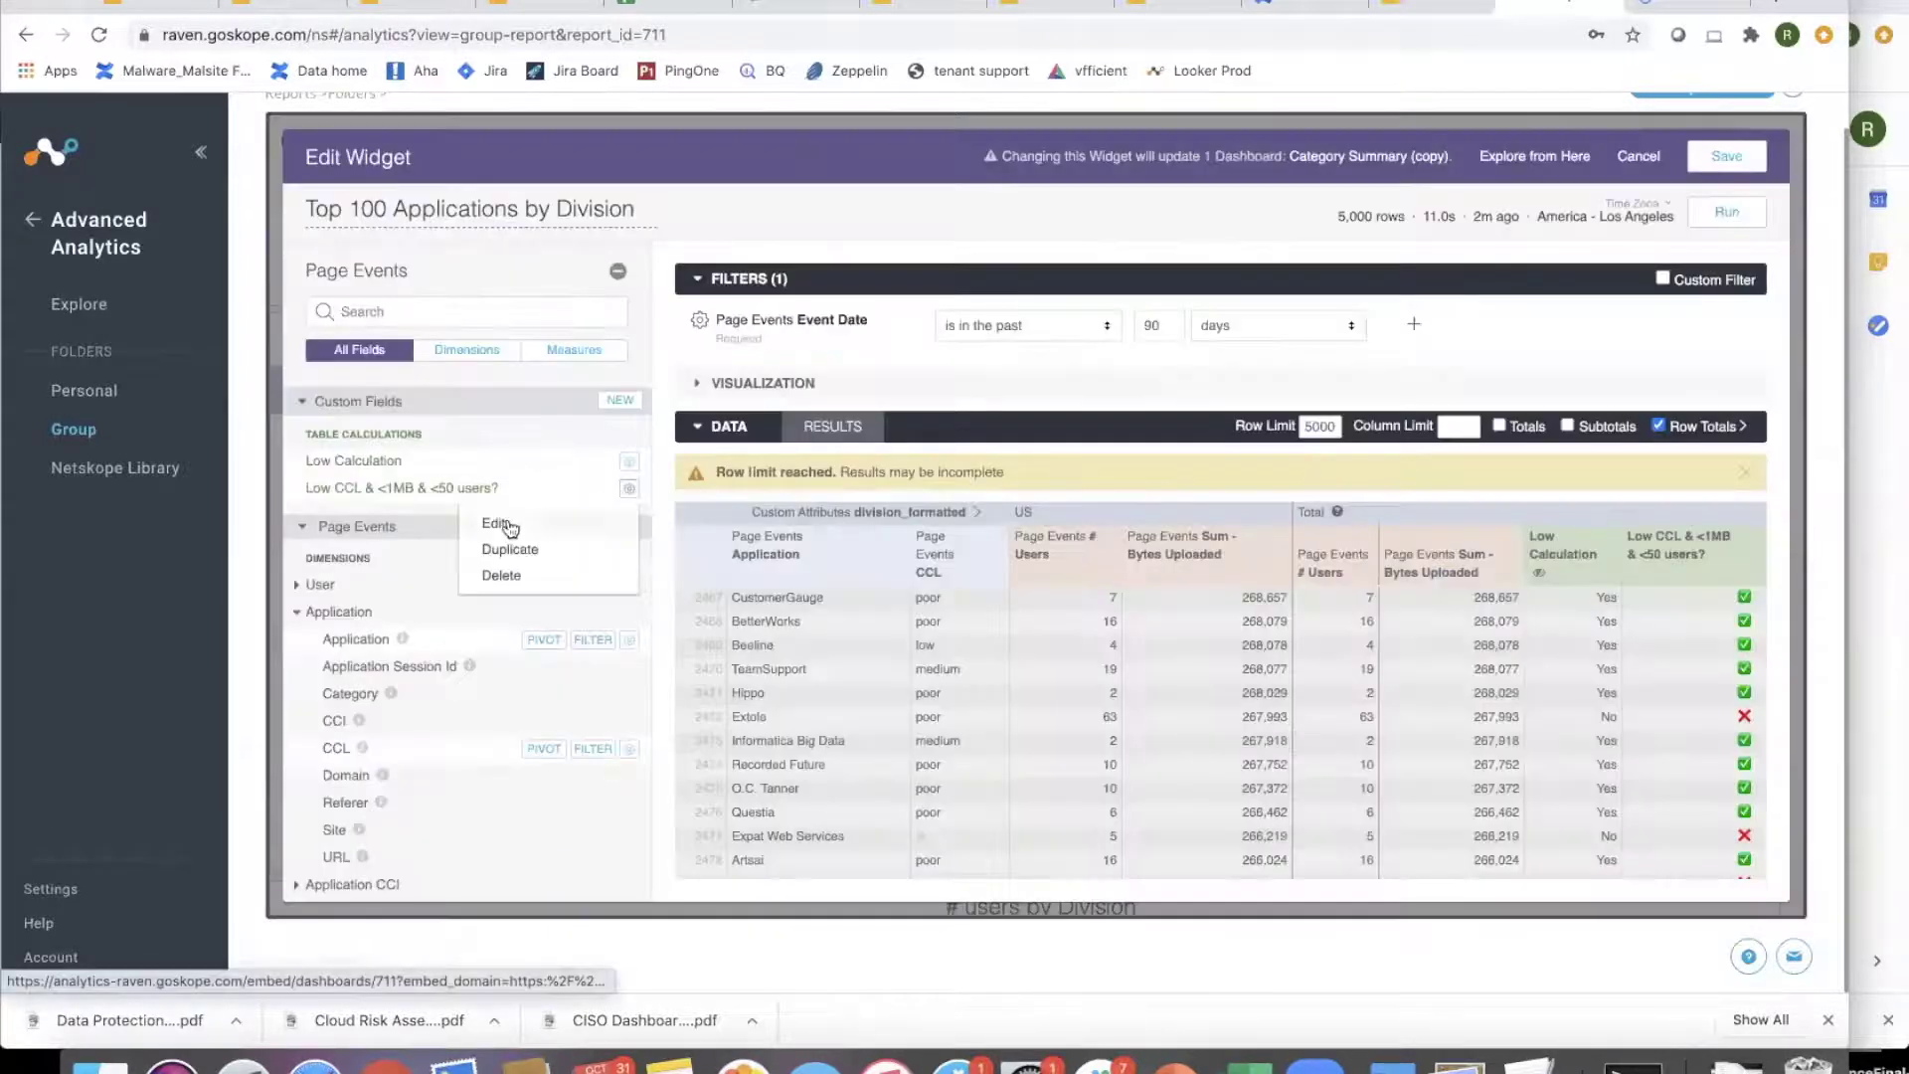
- Replace the check mark in the Low CCL & <1MB & <50 users? calculation with a 😊 emoji
{"action": "left_click", "coordinate": [497, 524]}
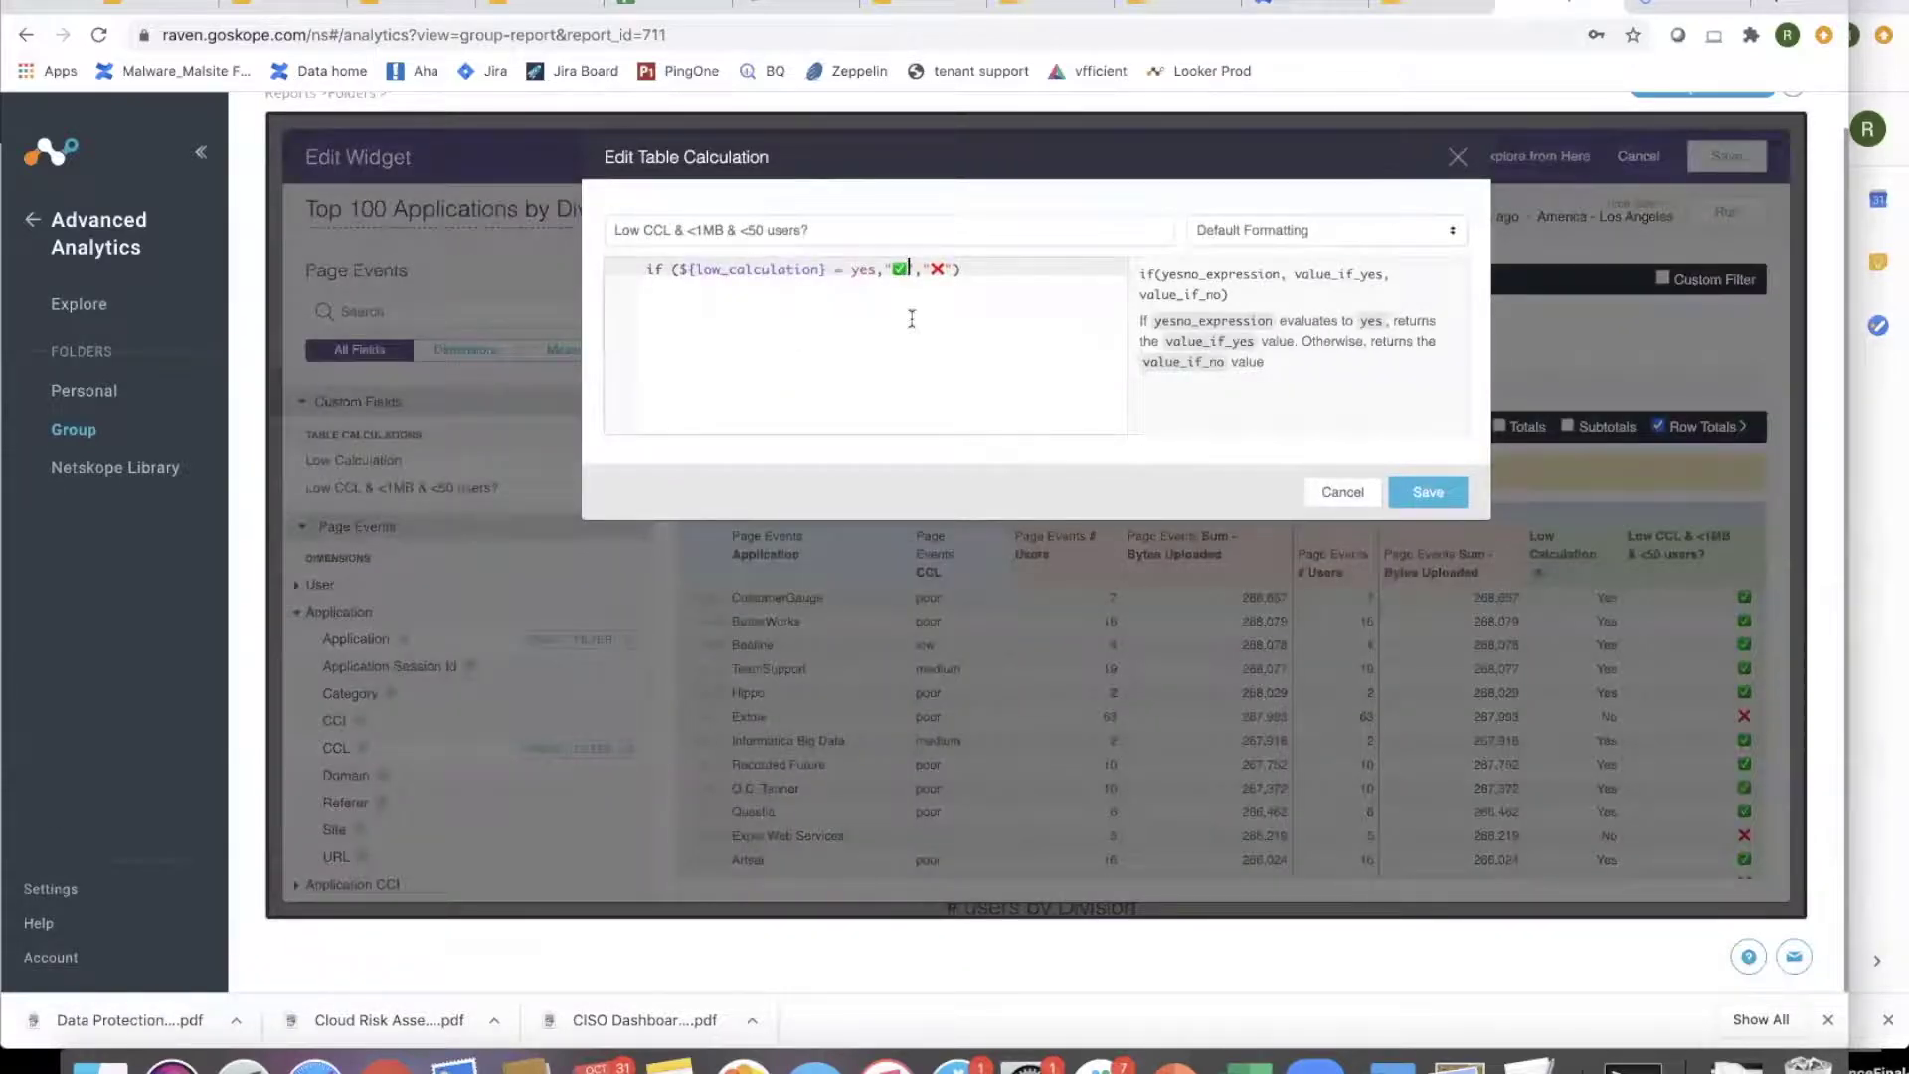
{"action": "key", "text": "BackSpace"}
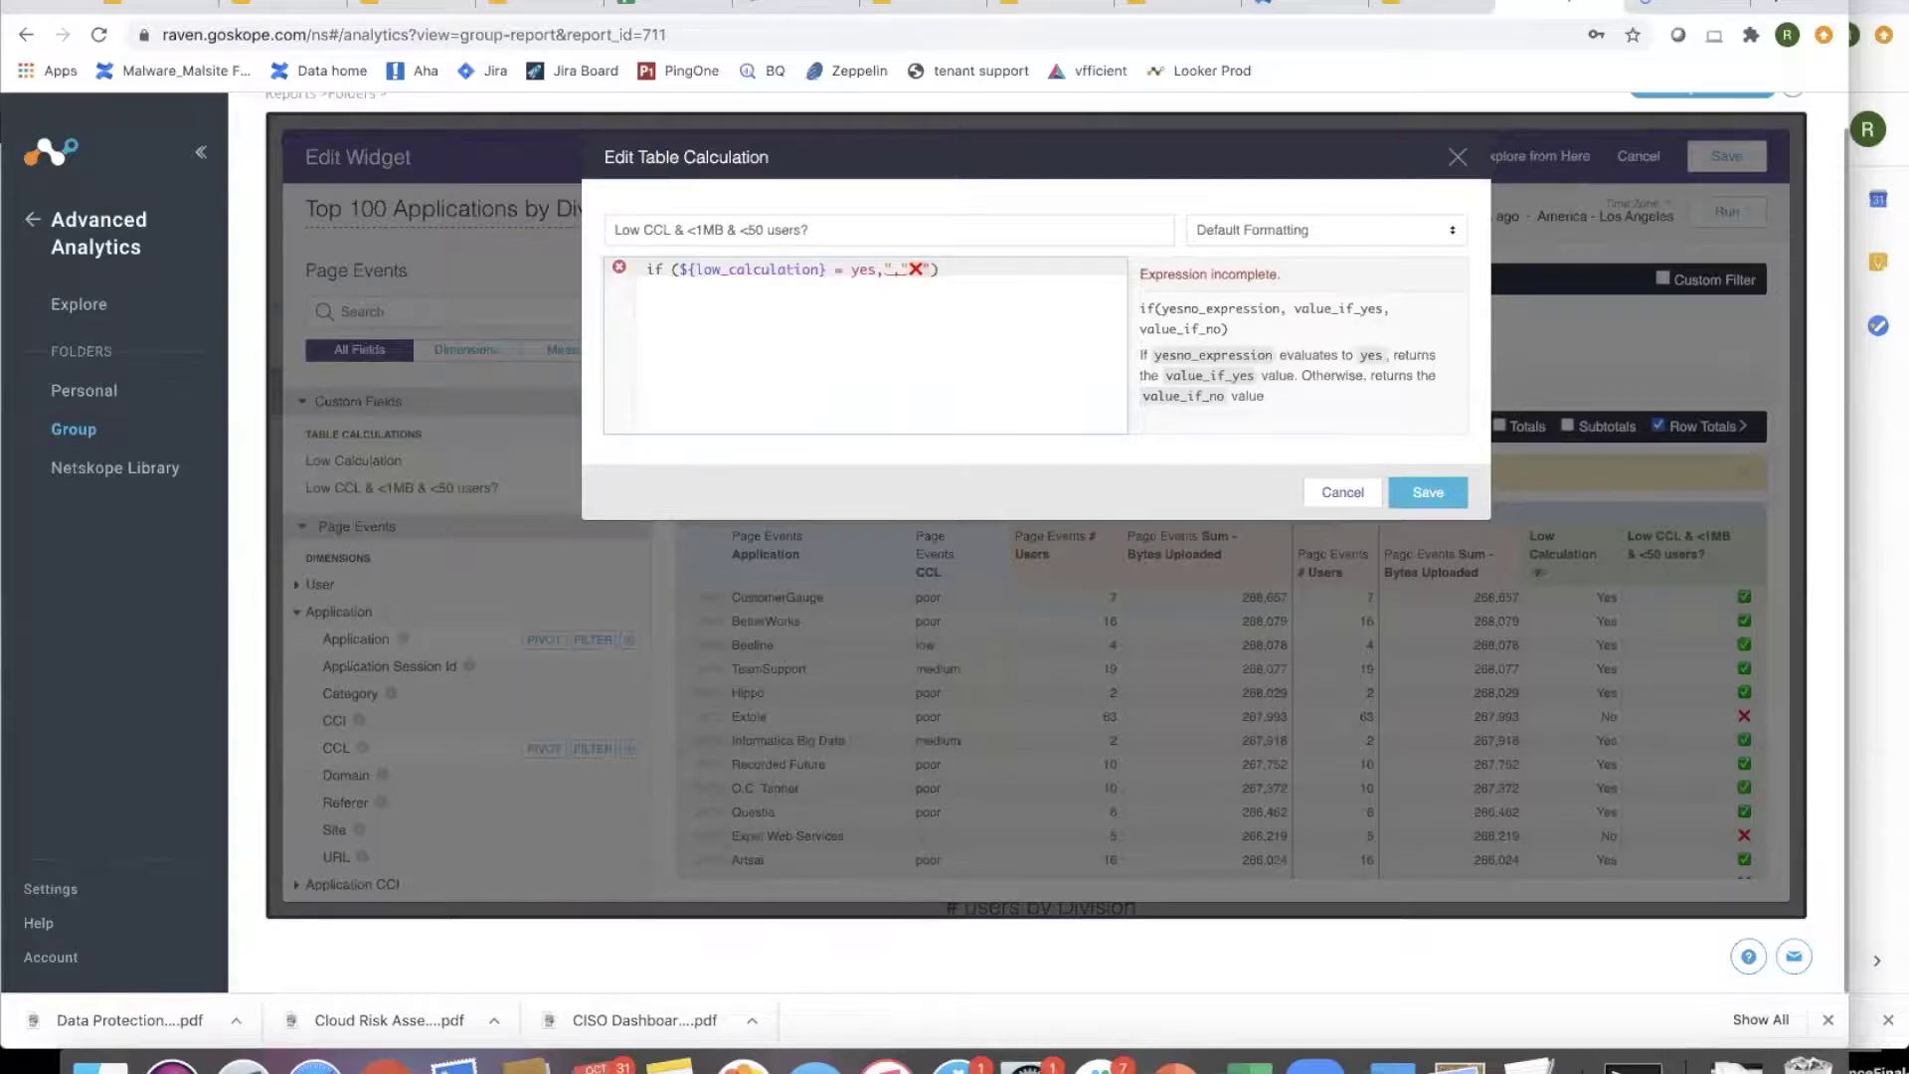
{"action": "type", "text": "✅"}
{"action": "key", "text": "BackSpace"}
{"action": "type", "text": "😊"}
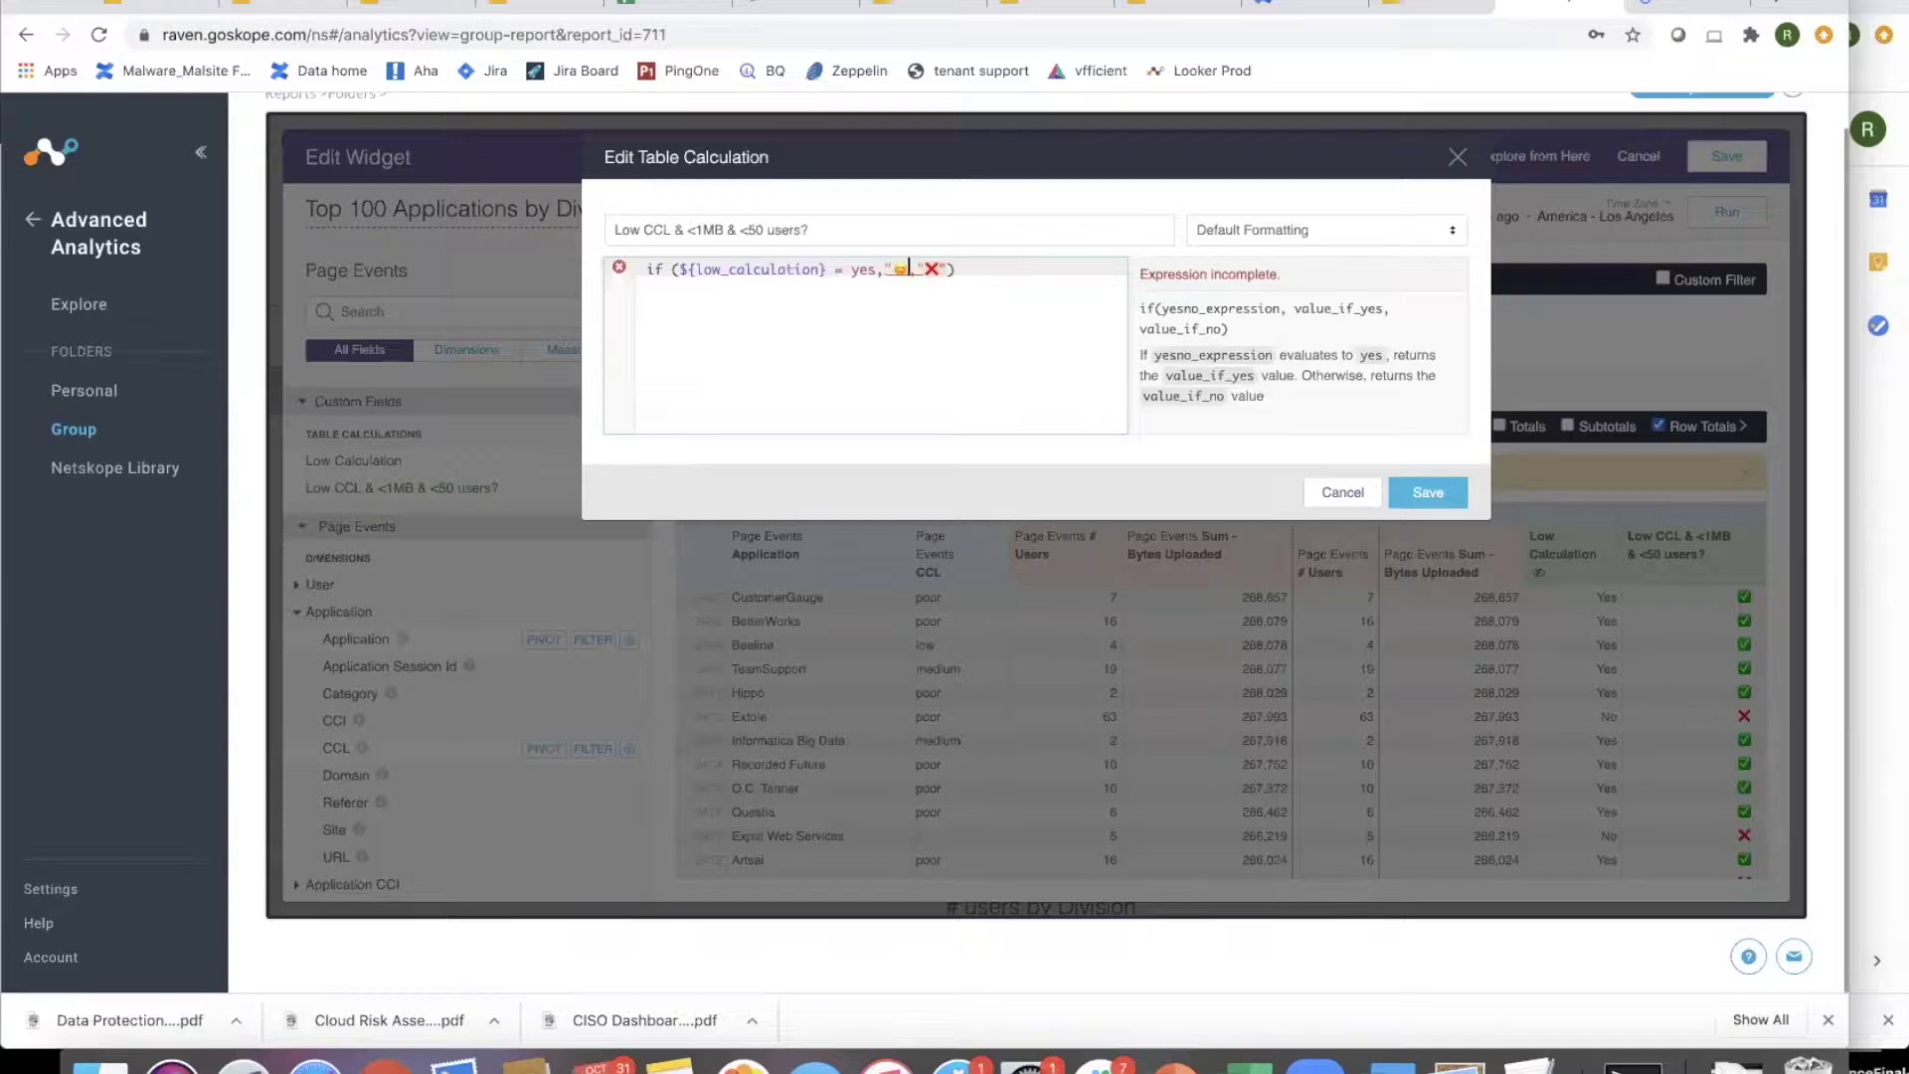